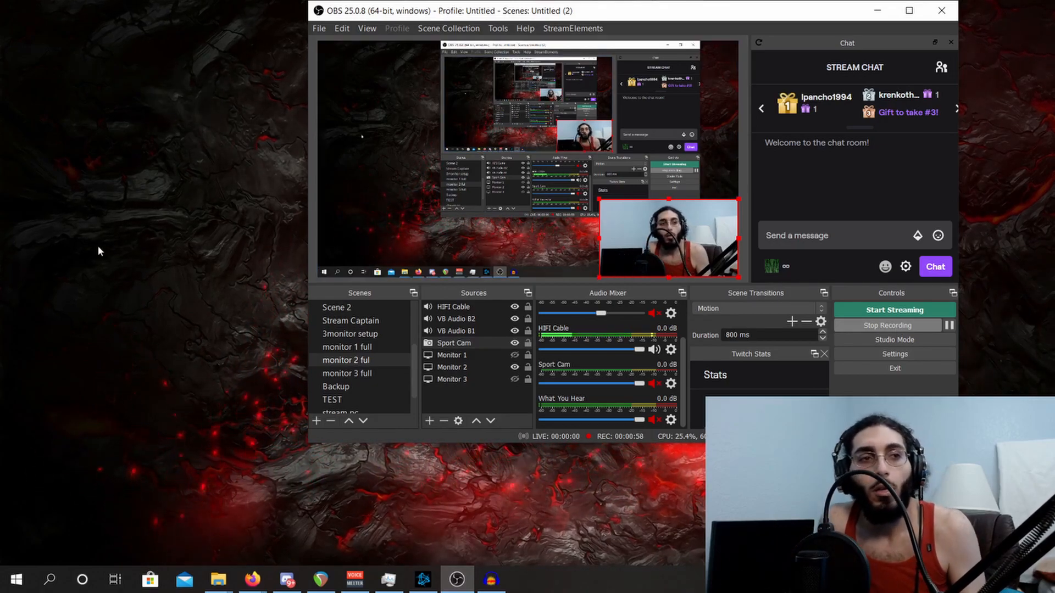
- Open the filters of the Sport Cam source
right_click(480, 344)
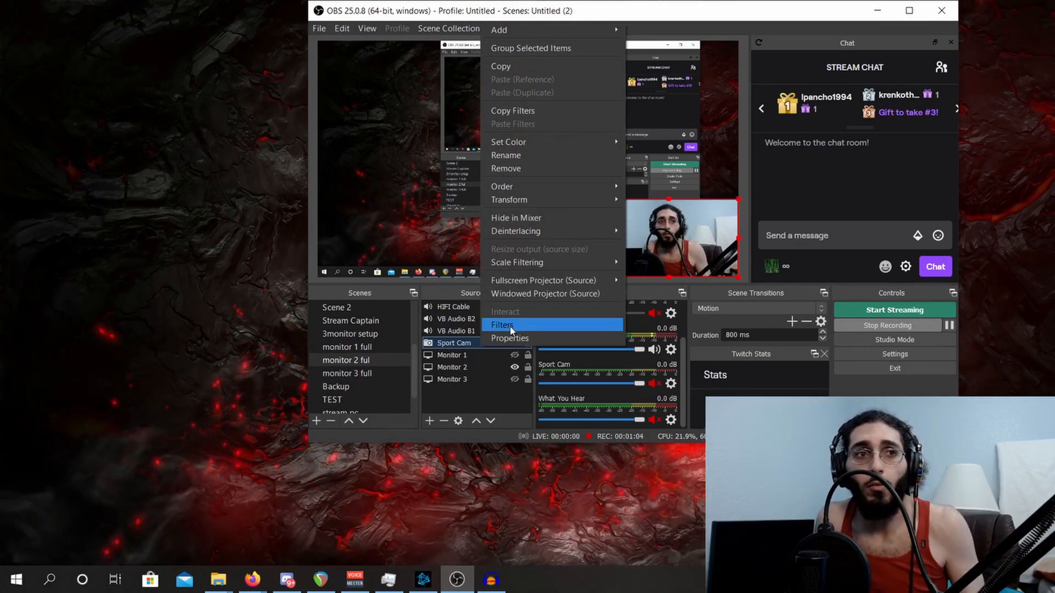
click(511, 327)
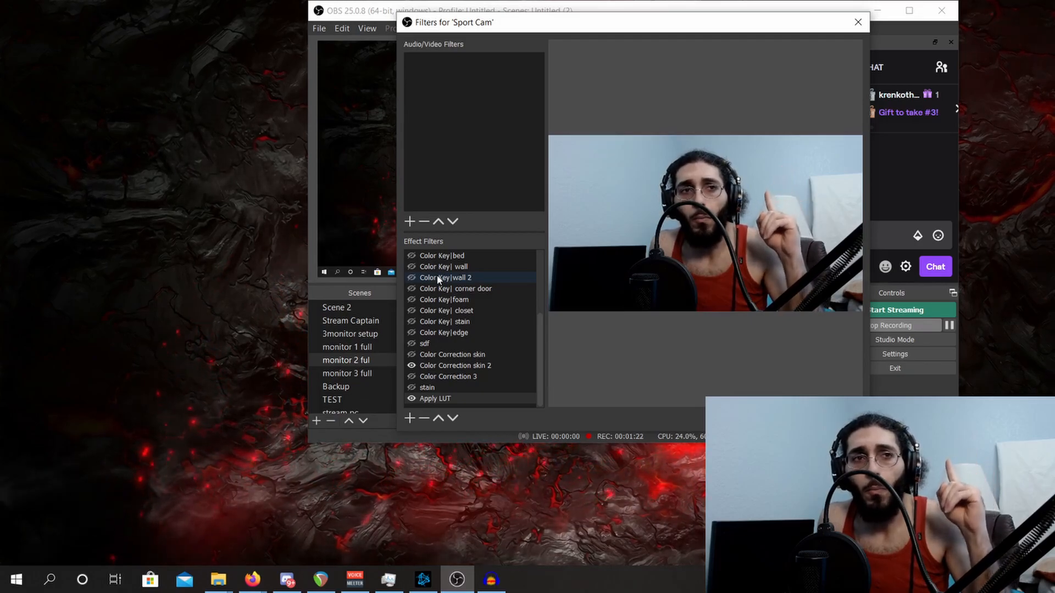
- Add a Color Key effect filter under its suggested name and set its key color type to Blue
click(409, 420)
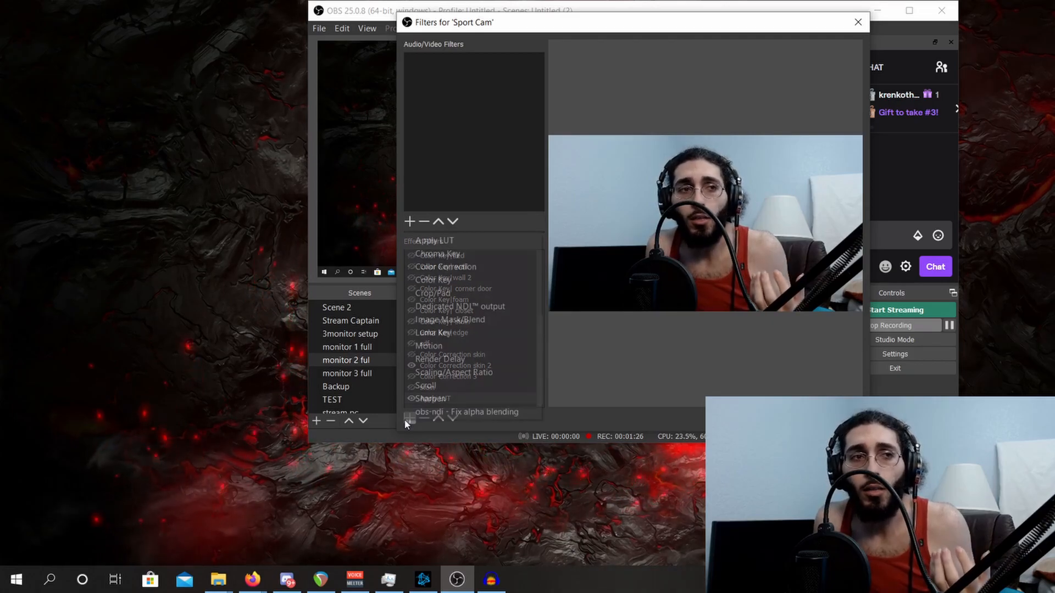
click(462, 281)
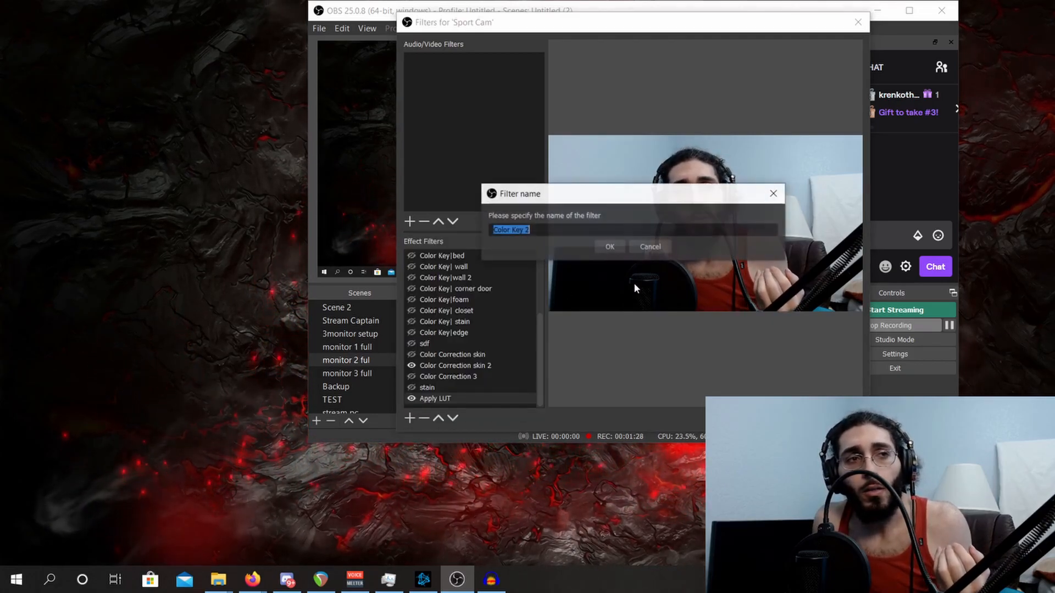
click(605, 248)
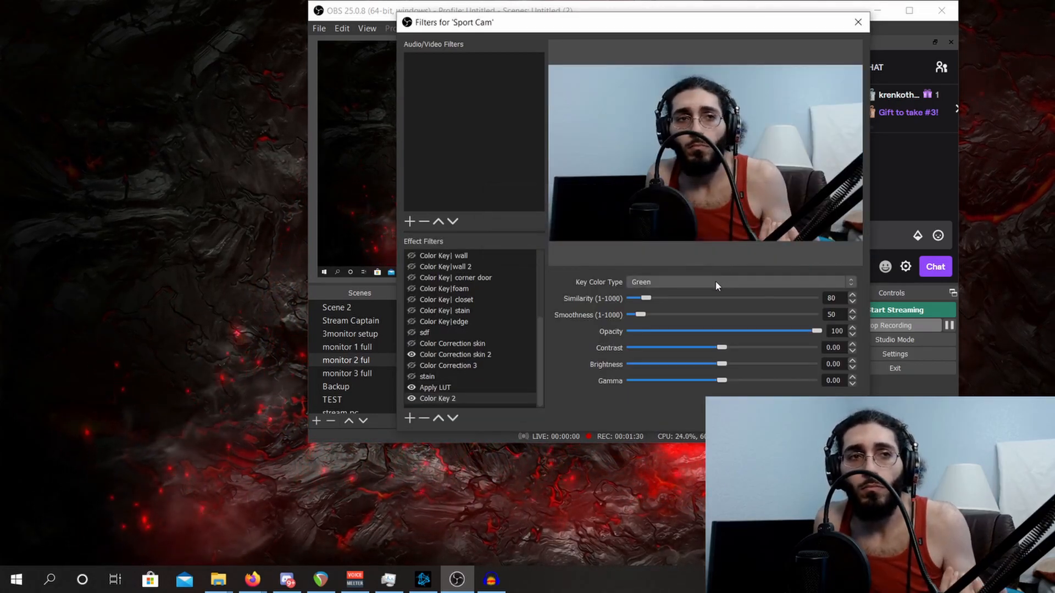
click(715, 282)
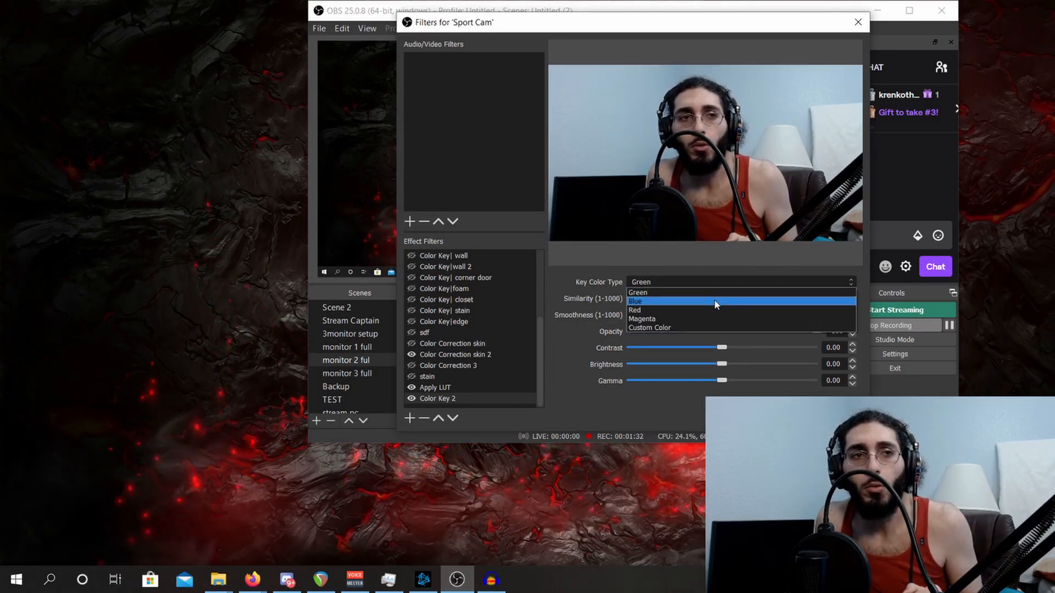
click(715, 302)
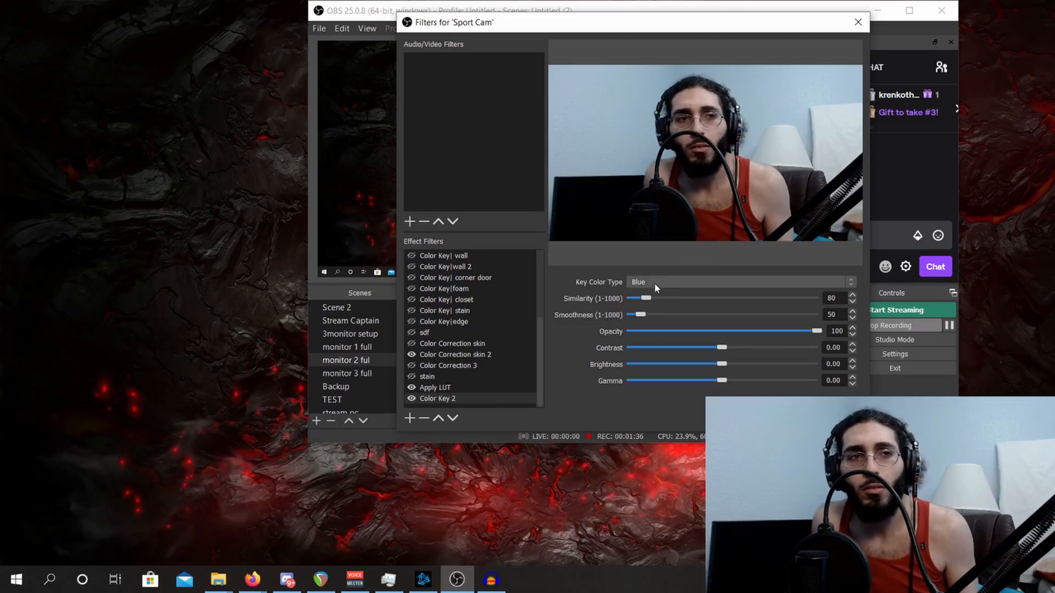
- Tune the blue Color Key filter to a similarity of 827 and a smoothness of 65
drag(647, 298, 782, 316)
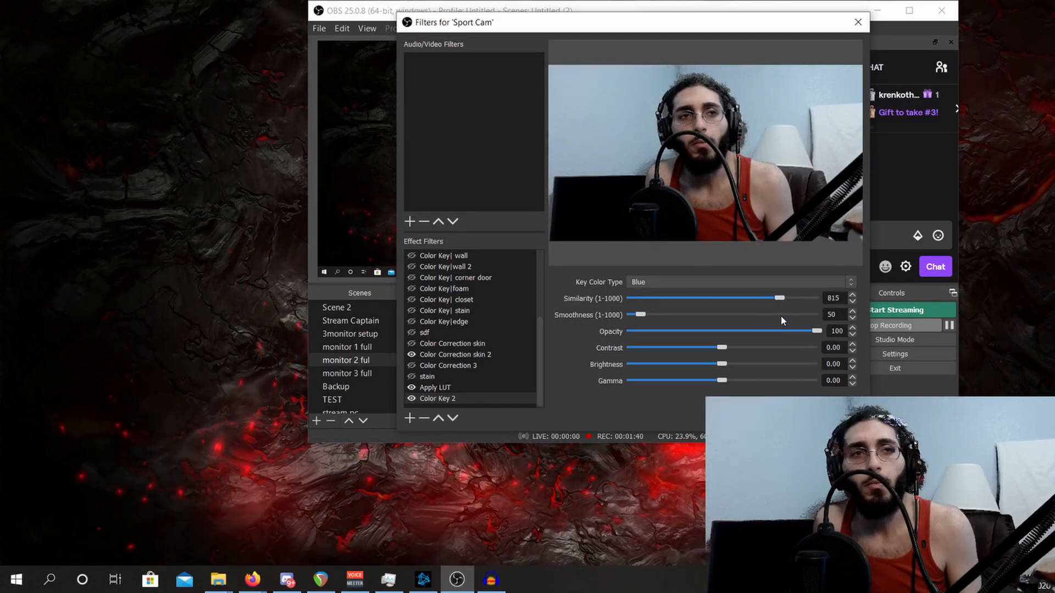
drag(640, 315, 647, 316)
drag(779, 299, 747, 305)
drag(635, 318, 696, 315)
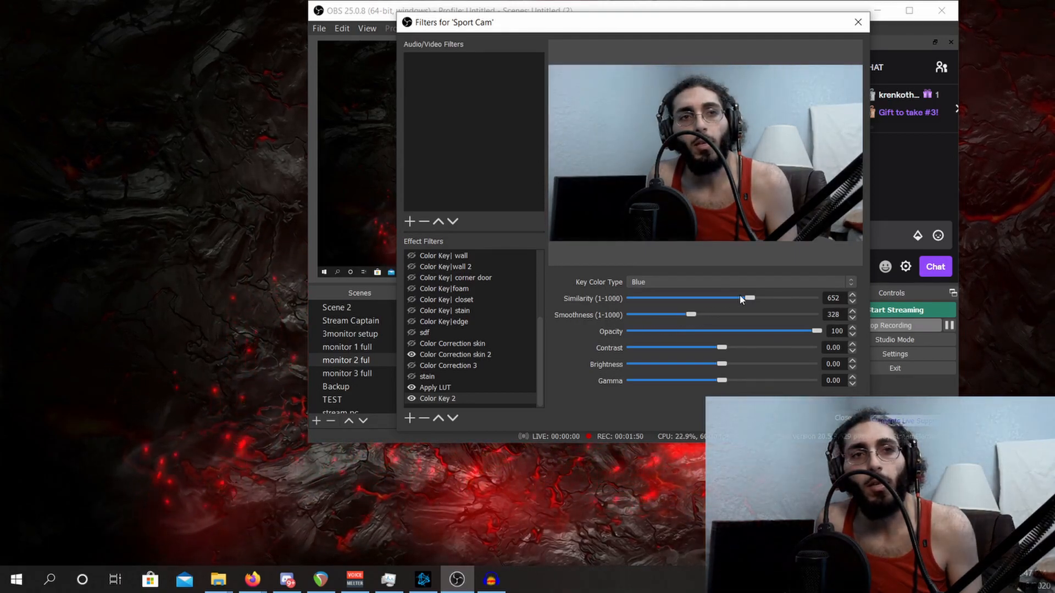
drag(757, 298, 762, 302)
drag(685, 312, 643, 318)
drag(763, 300, 783, 302)
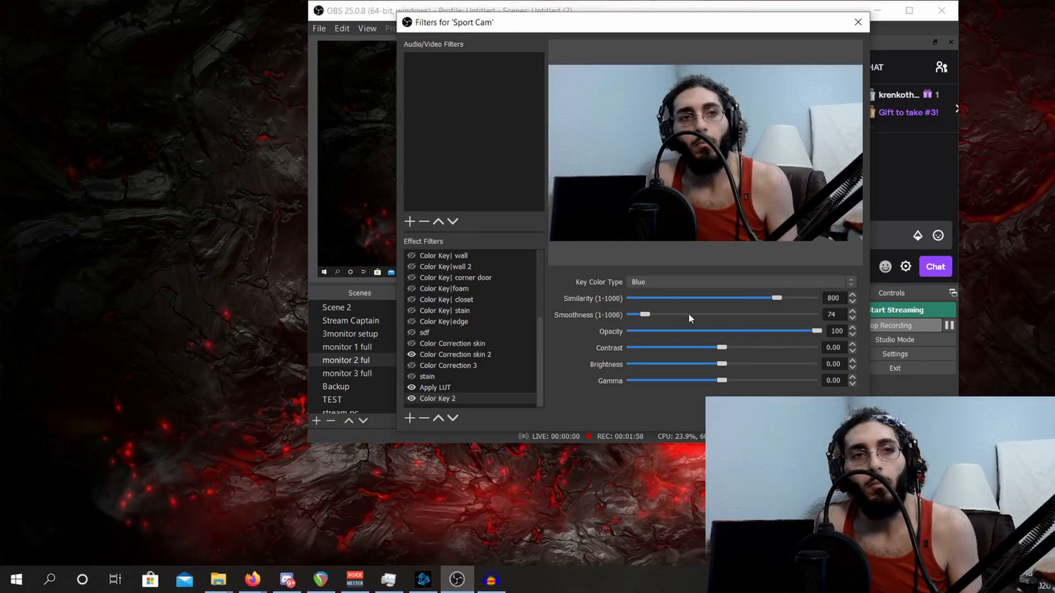
drag(646, 316, 639, 318)
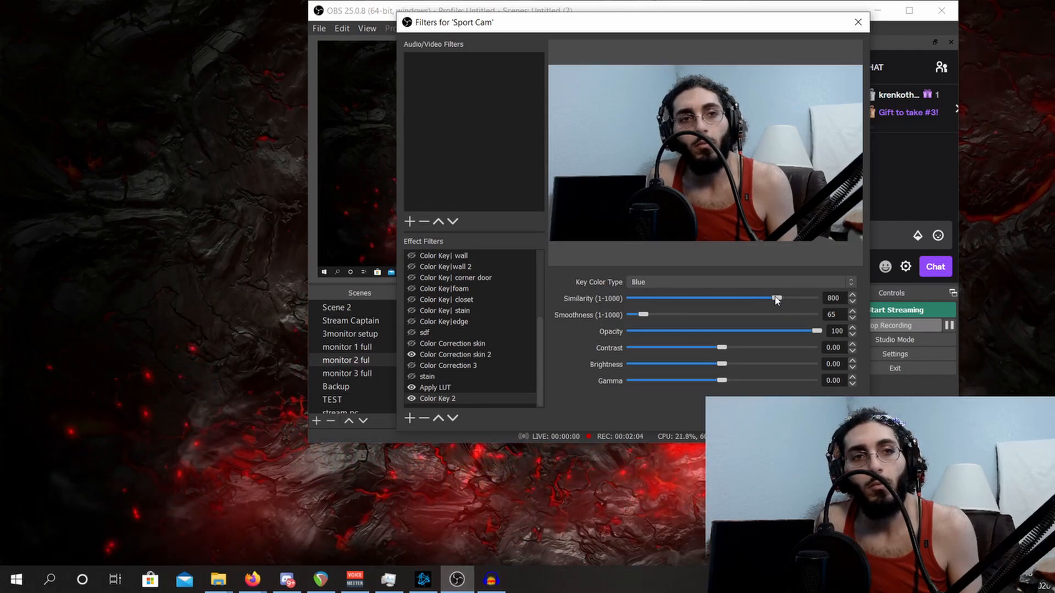
drag(776, 300, 780, 302)
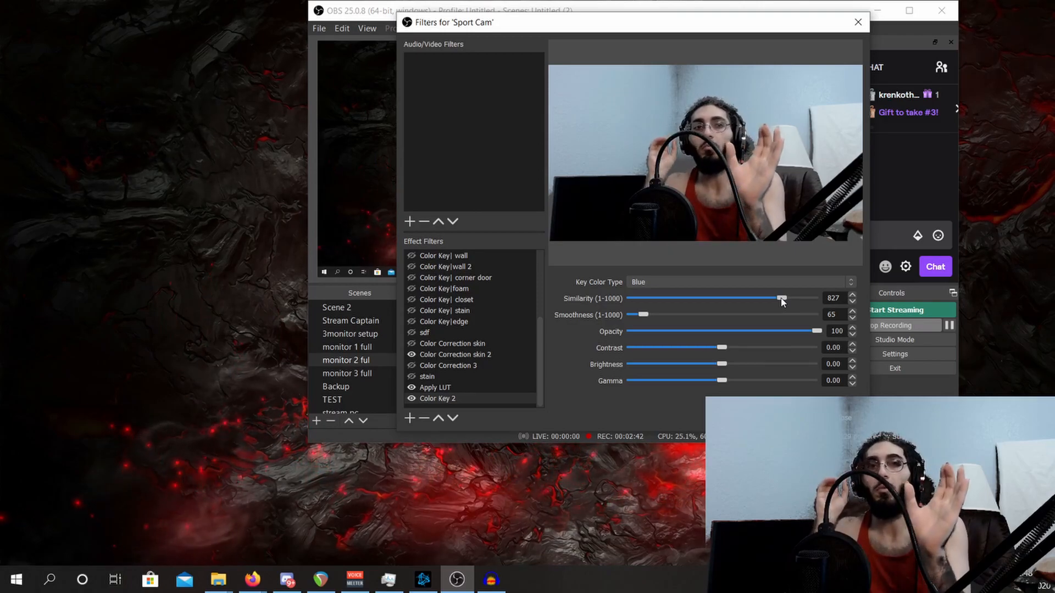
- Switch the Color Key to a custom color sampled from the light blue wall (#aecadb), with similarity 156 and smoothness 7
click(802, 282)
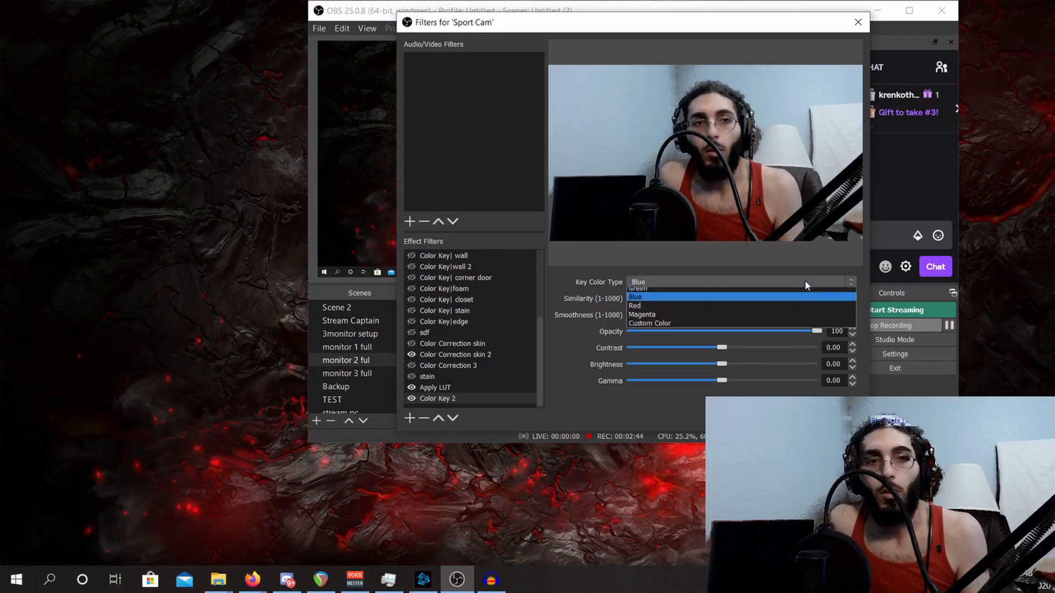
click(685, 328)
click(786, 302)
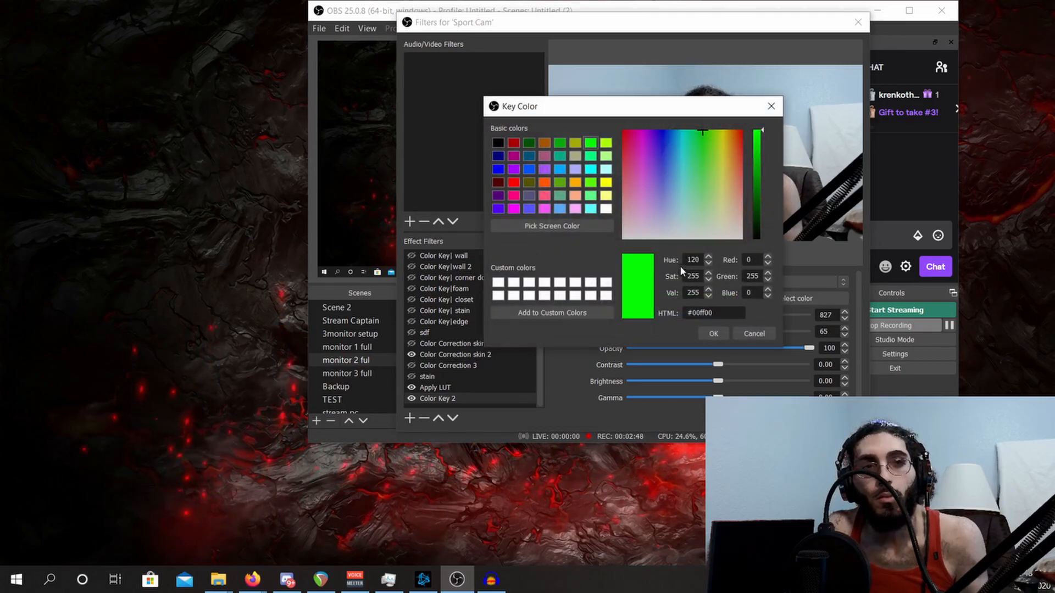
click(552, 226)
click(799, 105)
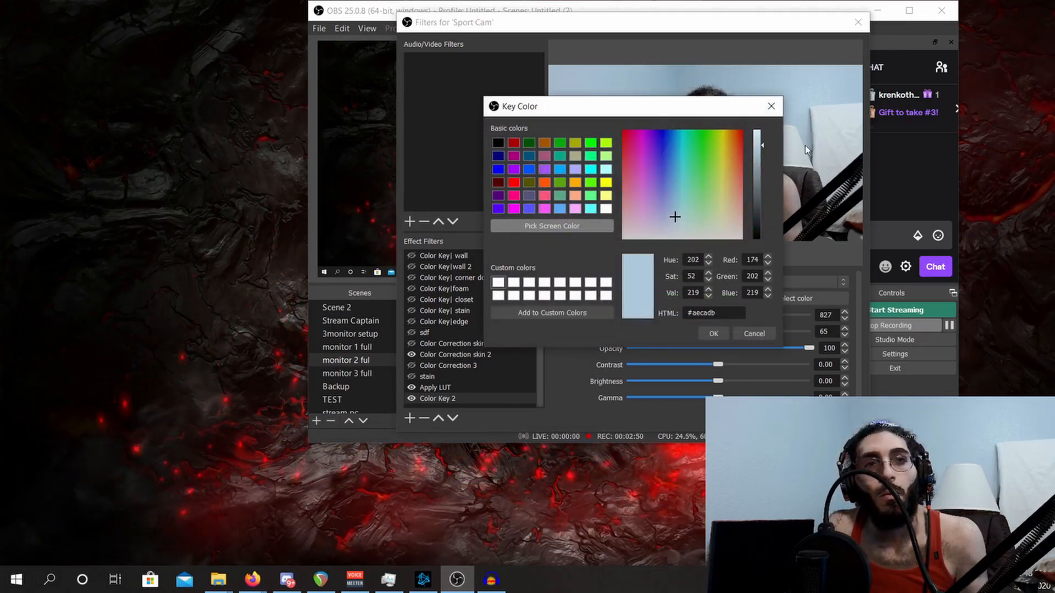
click(711, 334)
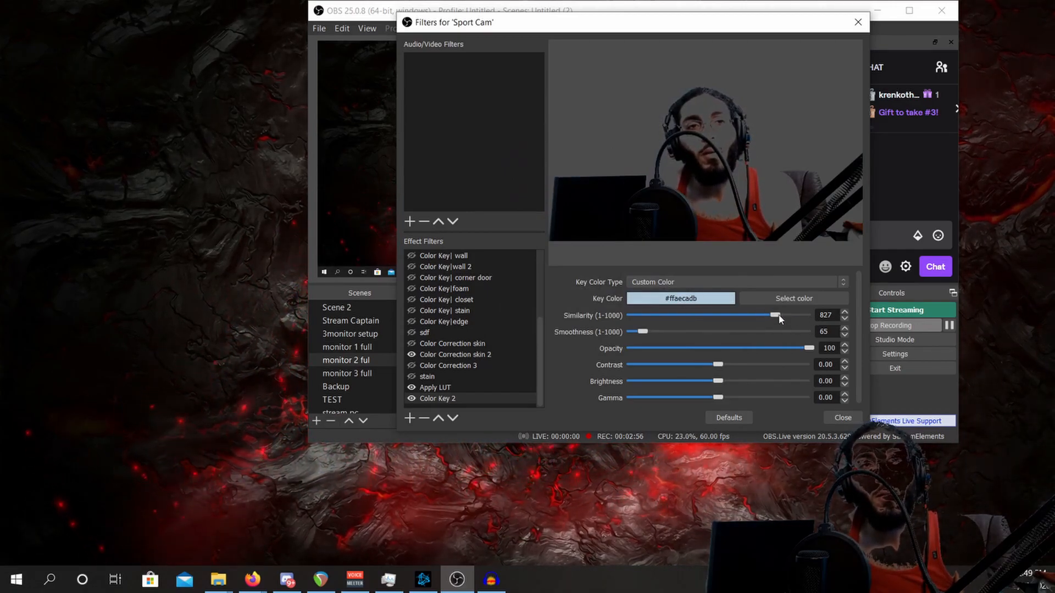
drag(754, 317, 663, 314)
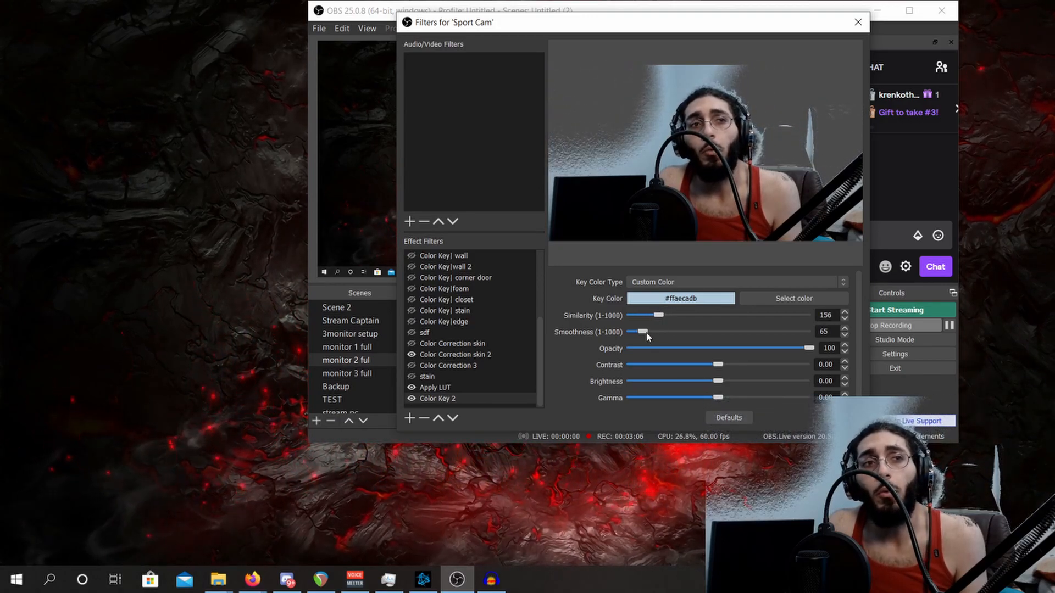
mouse_move(658, 334)
mouse_down()
mouse_move(667, 332)
mouse_move(642, 340)
mouse_up()
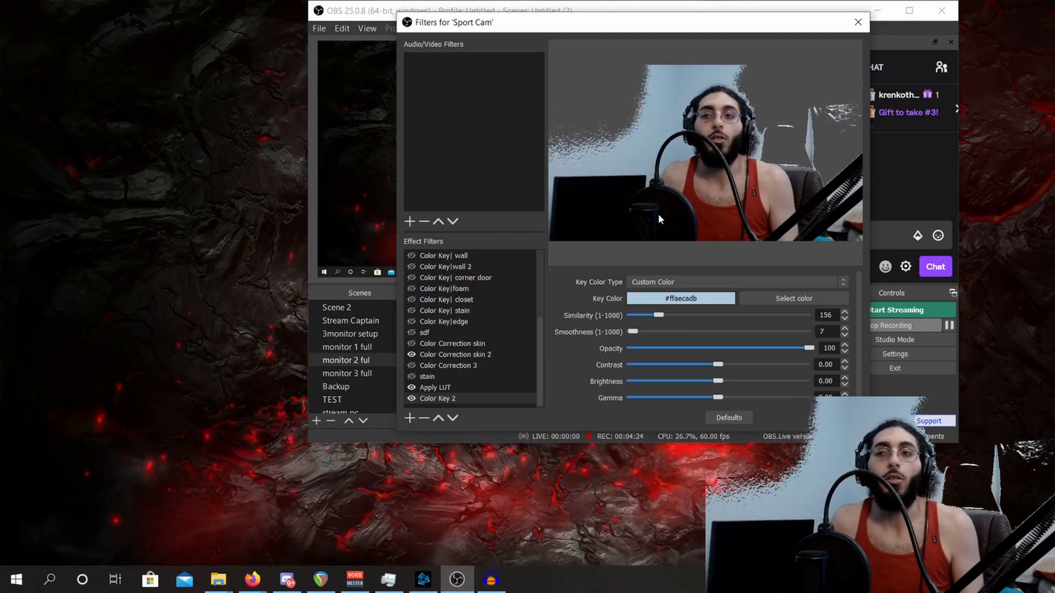
- Add another Color Key effect filter under its suggested name and set its key color type to Custom Color
click(409, 418)
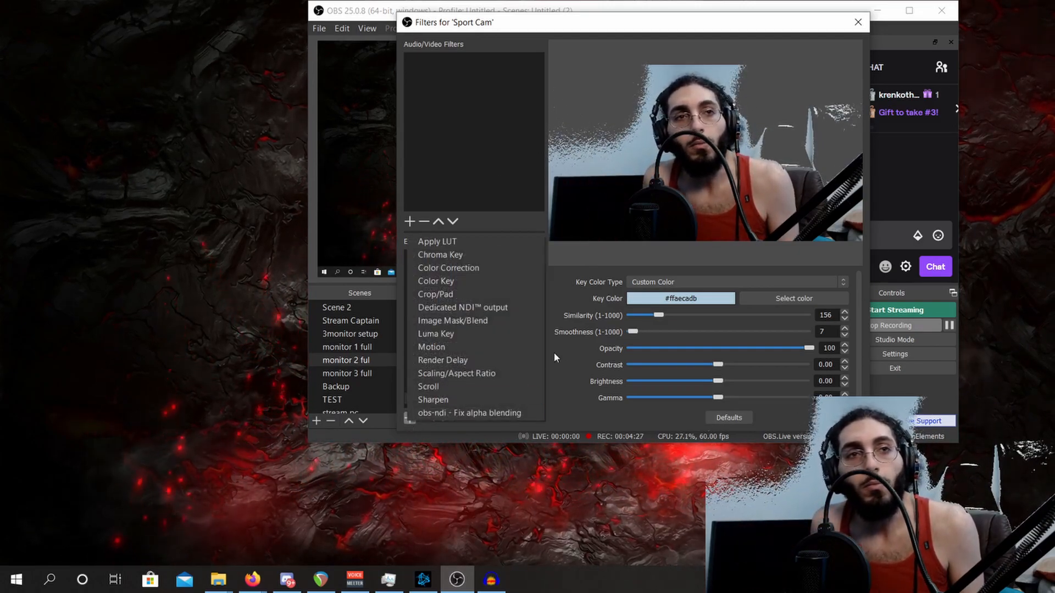
click(440, 280)
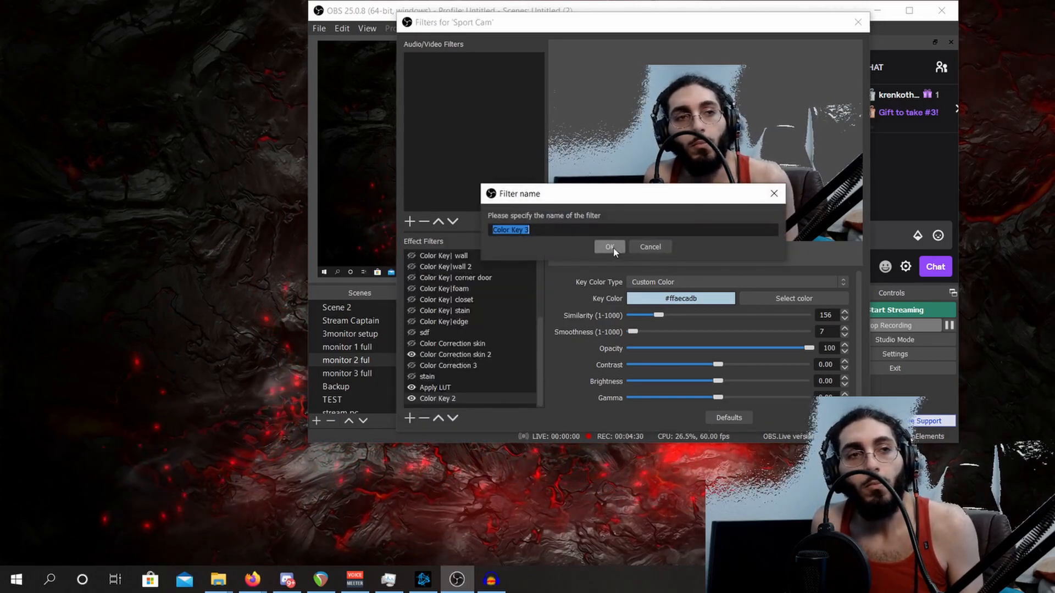
click(619, 250)
click(763, 284)
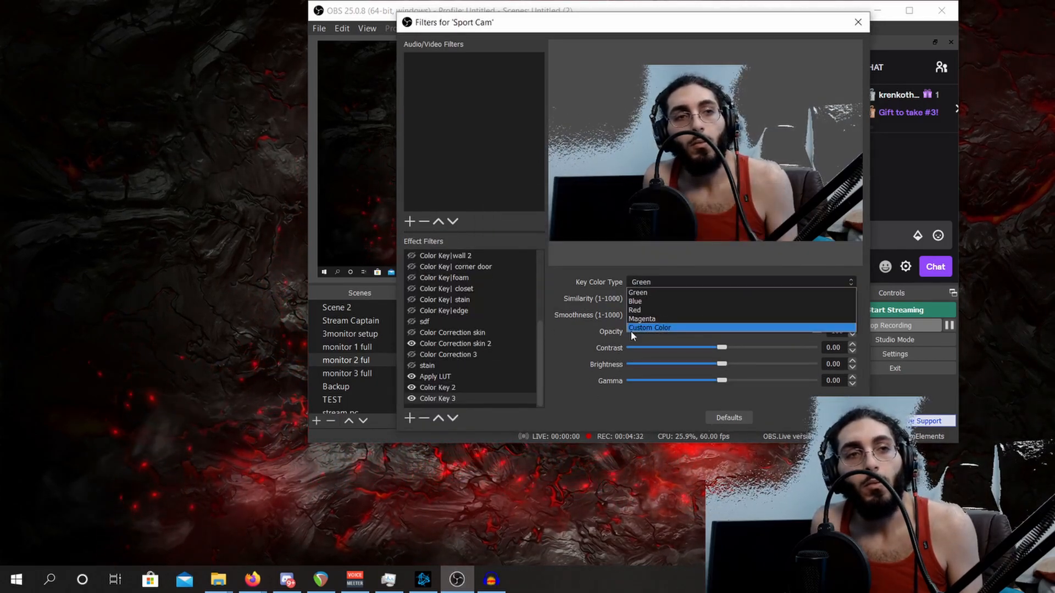
click(621, 323)
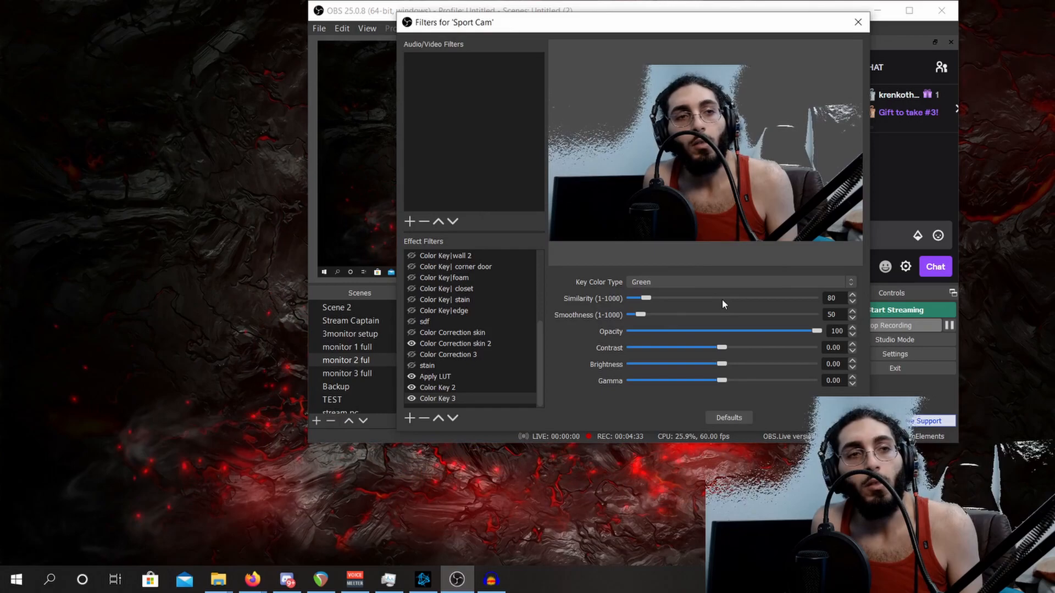
click(652, 285)
click(659, 327)
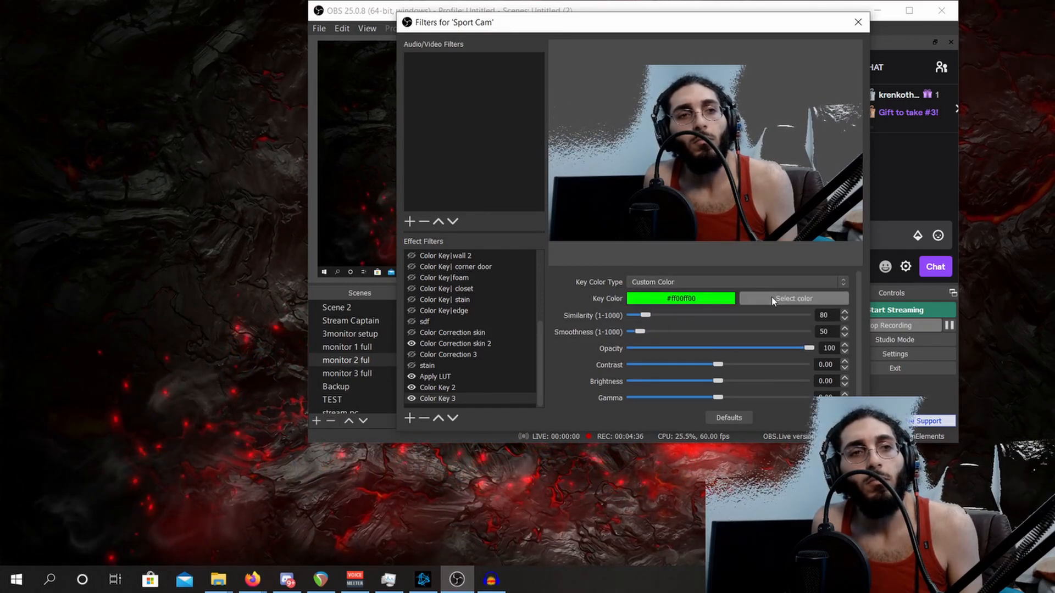
- Sample the remaining darker blue wall beside the head (#88a5b5) as the key color, with similarity 105 and smoothness 48
click(772, 298)
drag(617, 114, 591, 342)
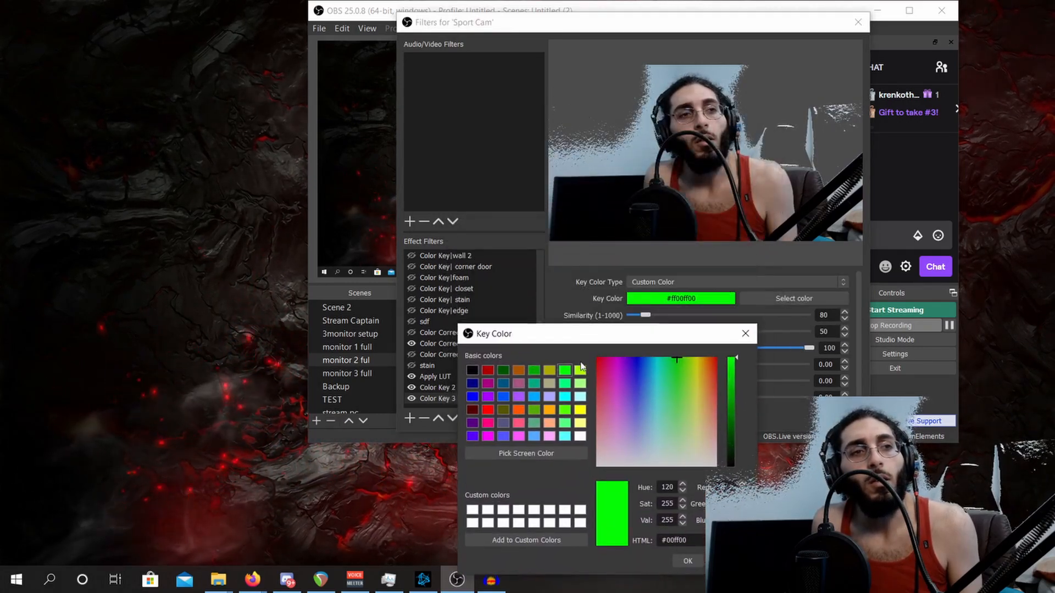
click(539, 455)
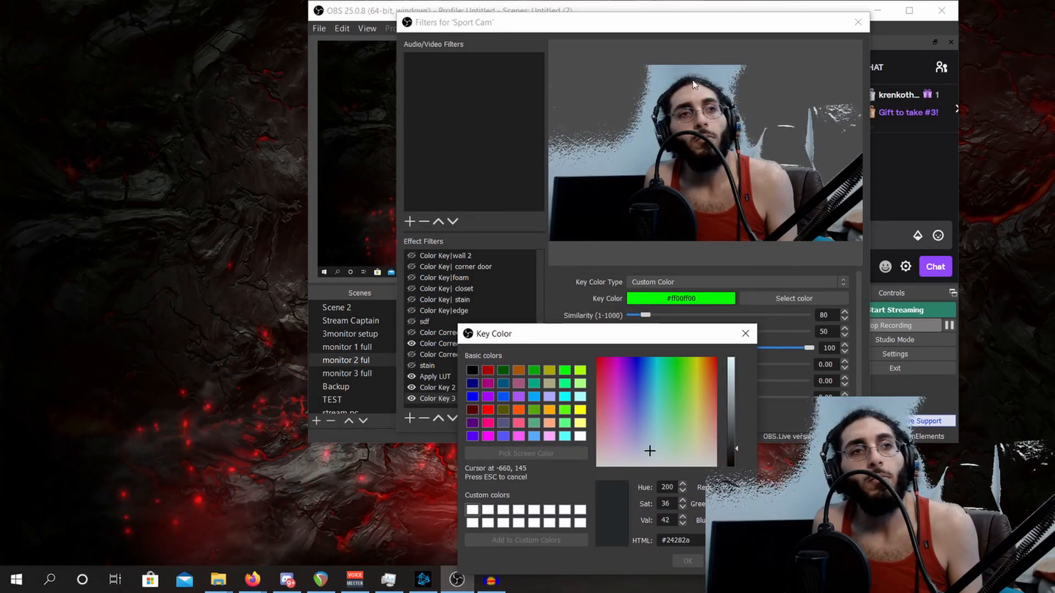
click(650, 82)
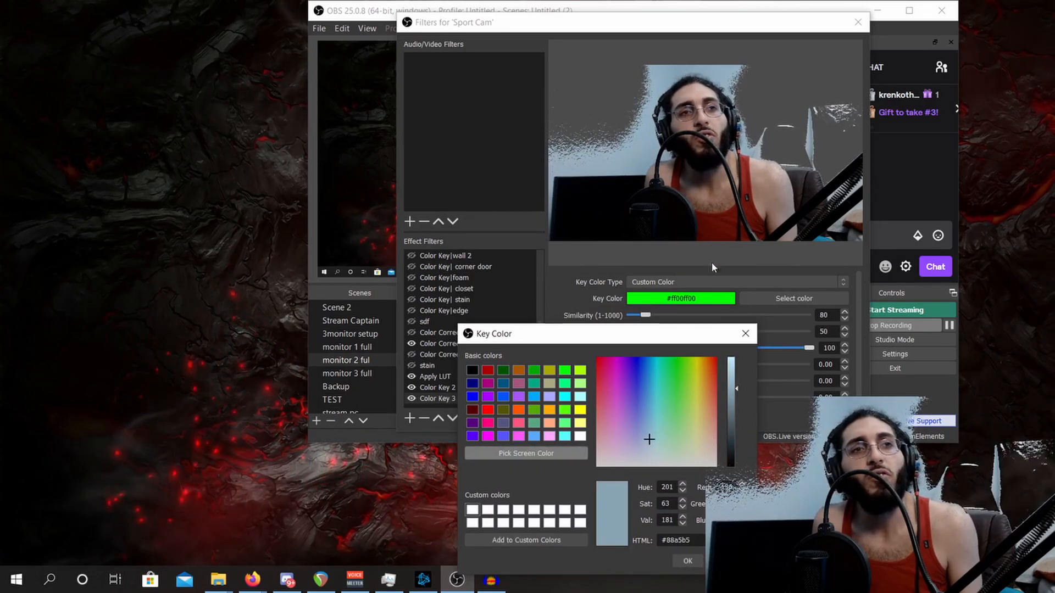
click(688, 561)
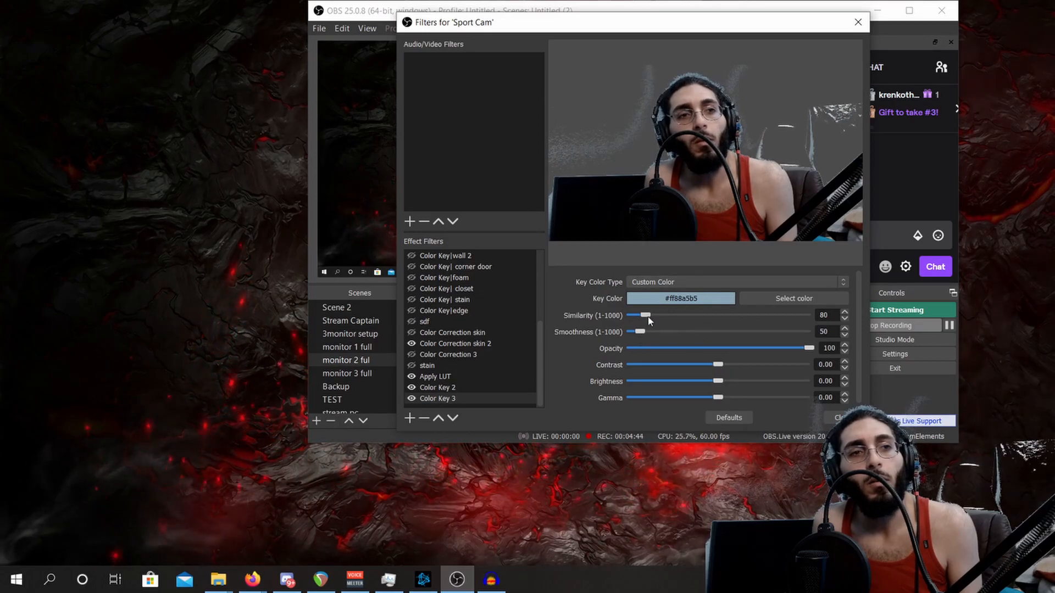
drag(645, 315, 654, 317)
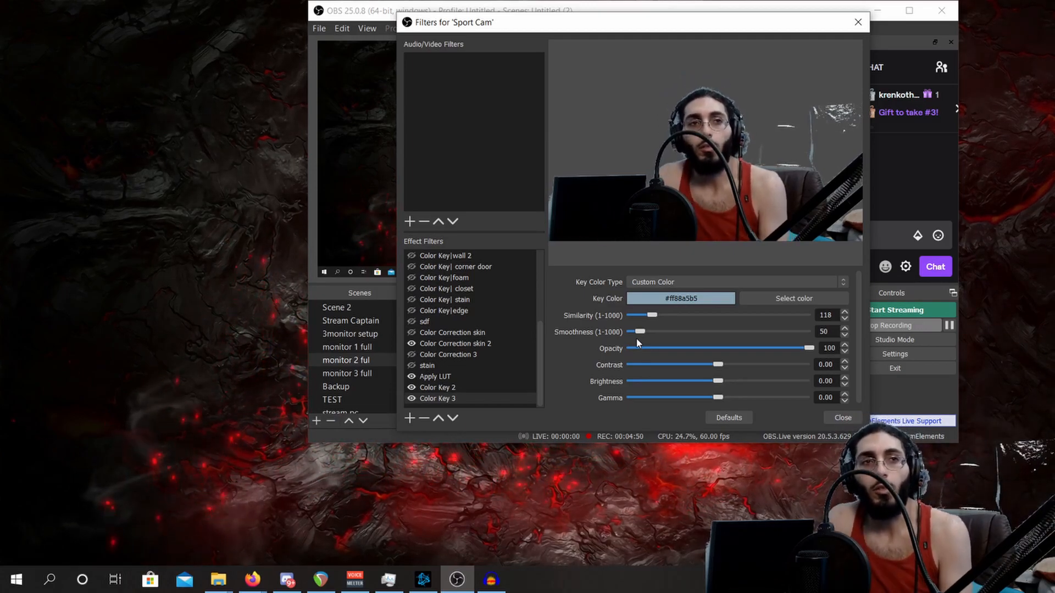
mouse_move(657, 315)
mouse_down()
mouse_move(666, 319)
mouse_move(651, 319)
mouse_up()
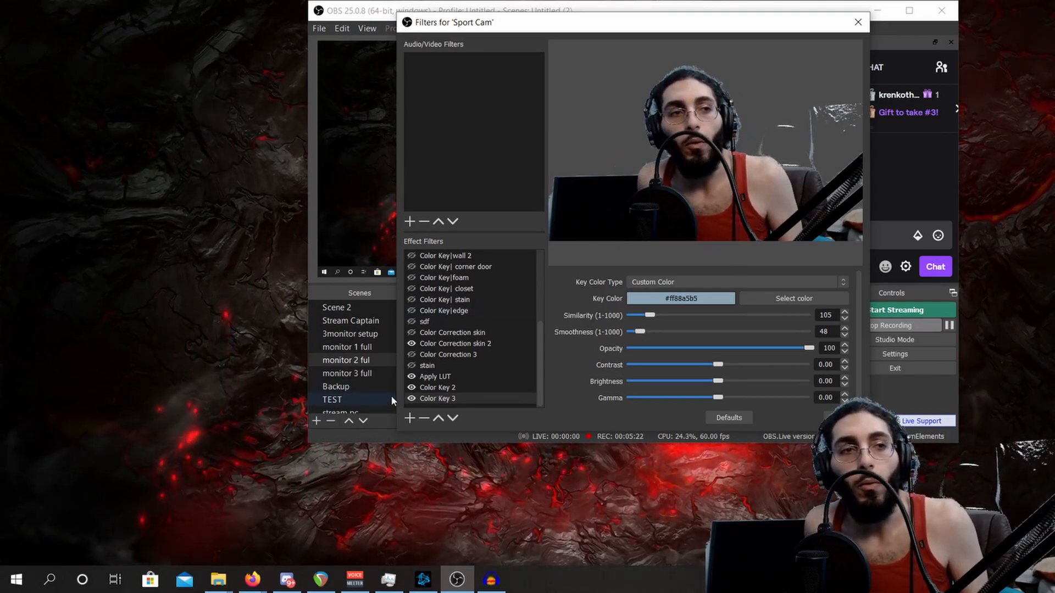
- Remove the two newly added Color Key filters from the Sport Cam source
click(423, 418)
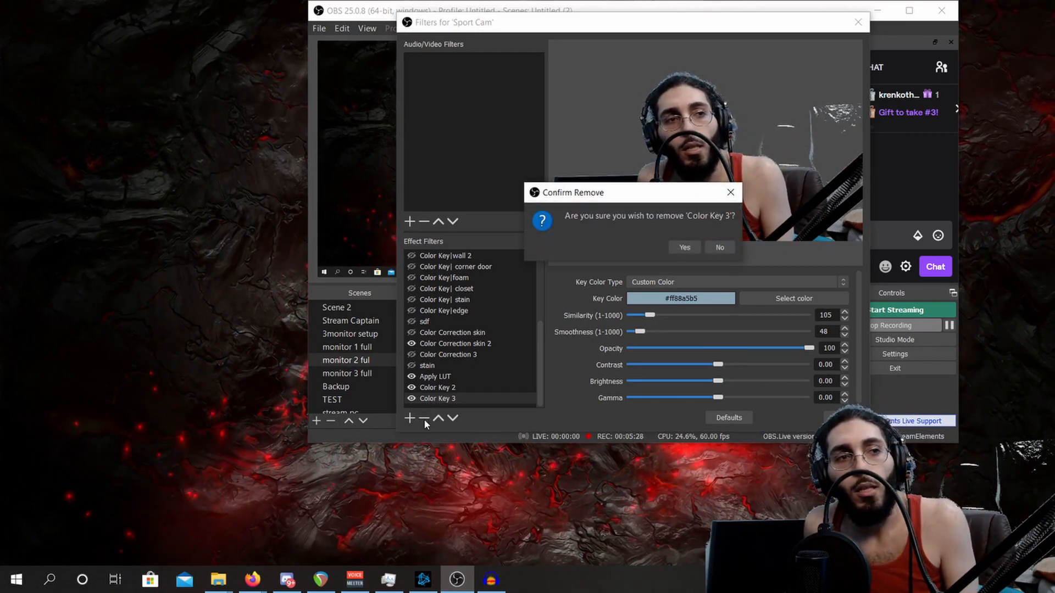
click(683, 245)
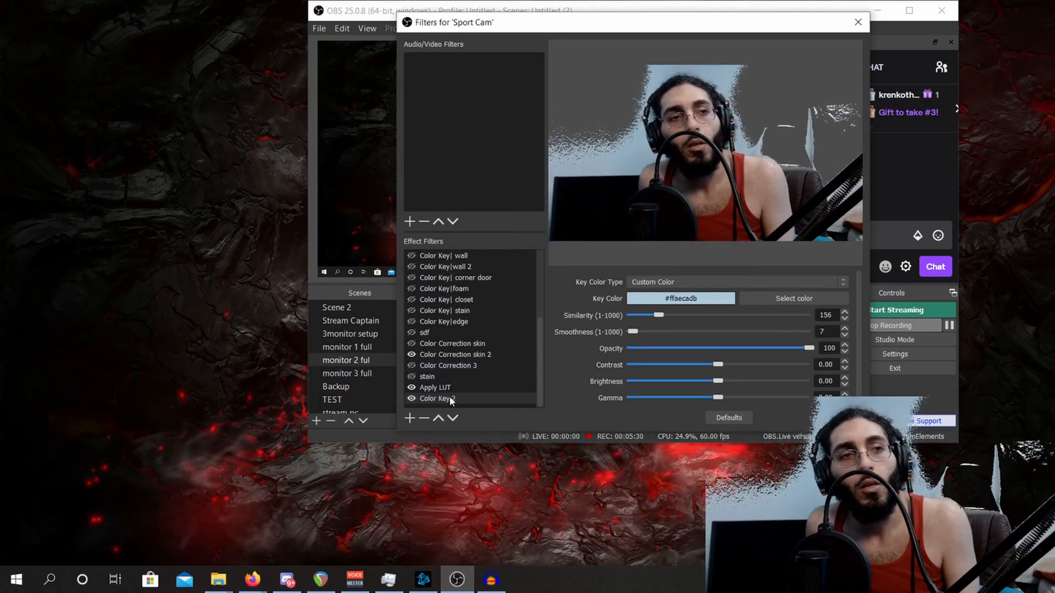
key(Delete)
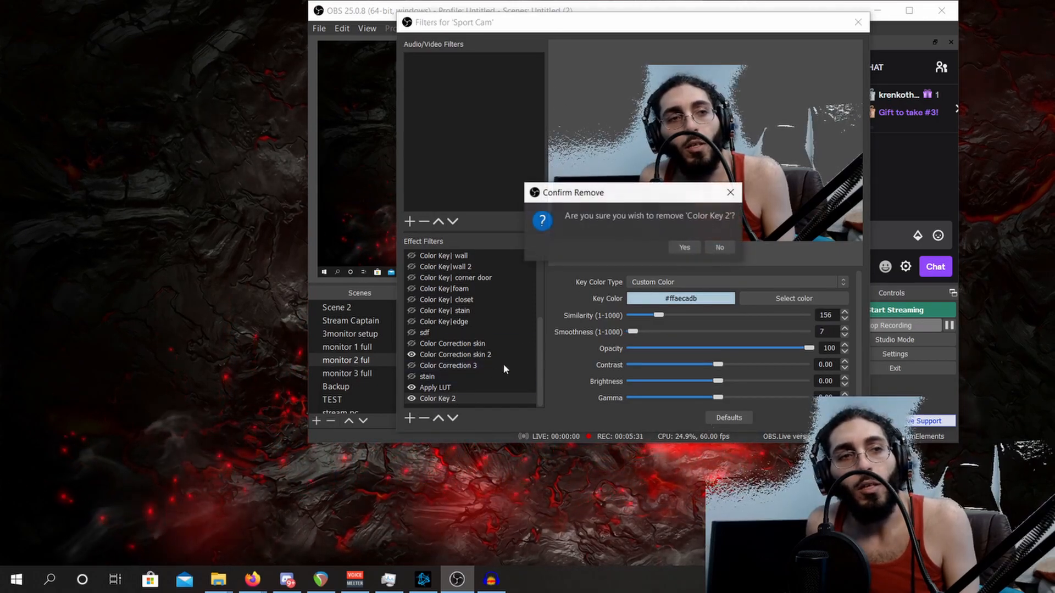
click(684, 247)
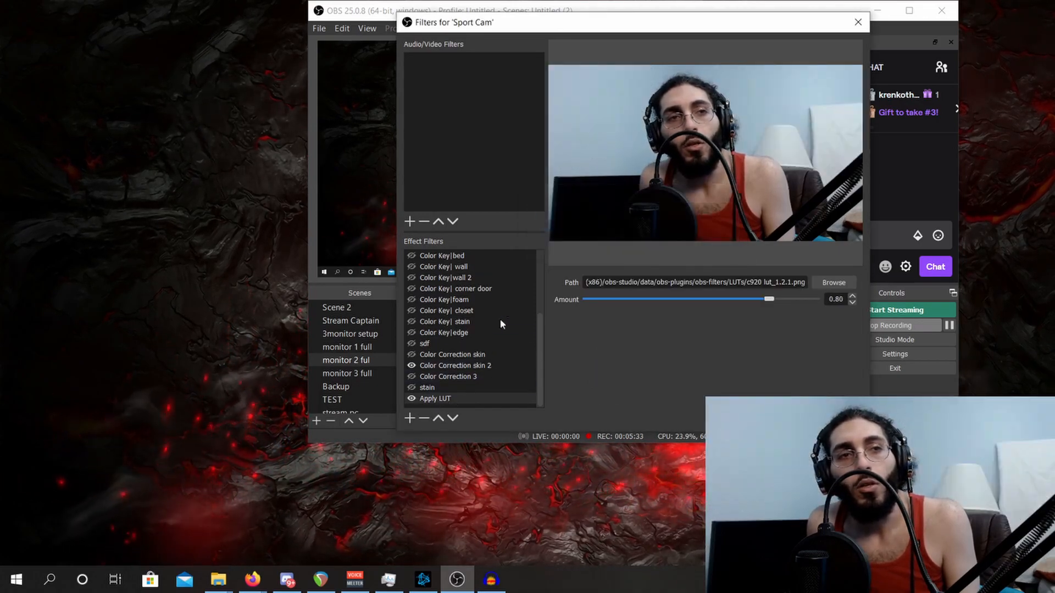
- Add a Chroma Key effect filter under its suggested name, keyed on Blue with similarity 300 and smoothness 87
click(410, 419)
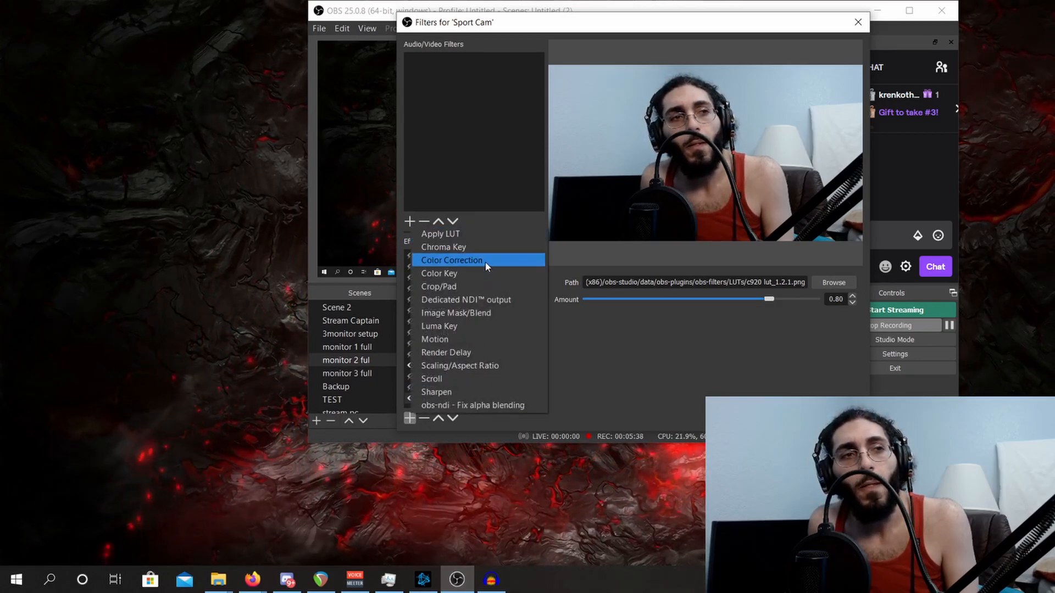
click(456, 247)
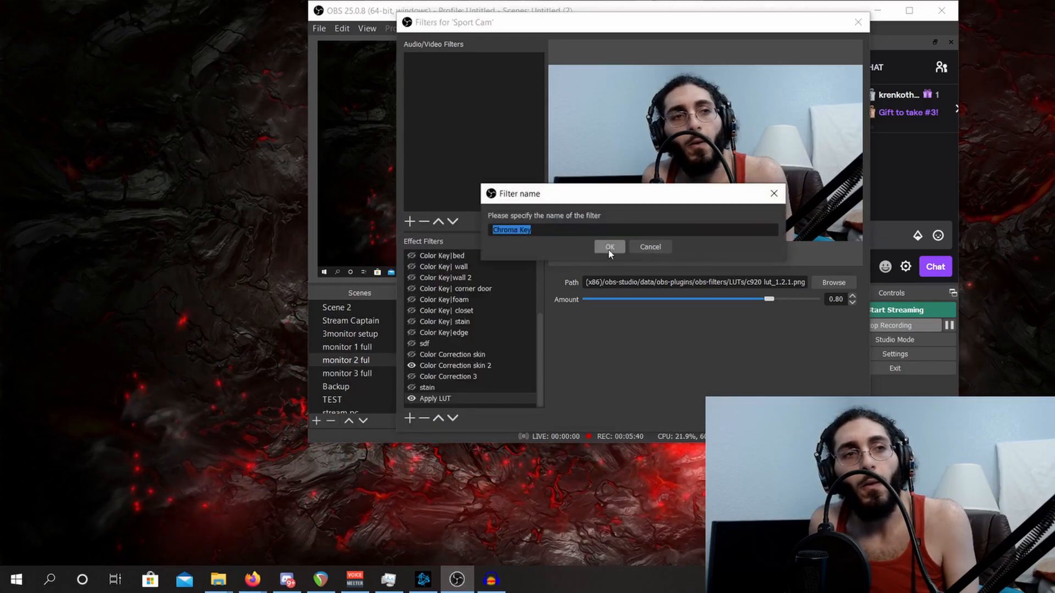
click(611, 252)
click(729, 282)
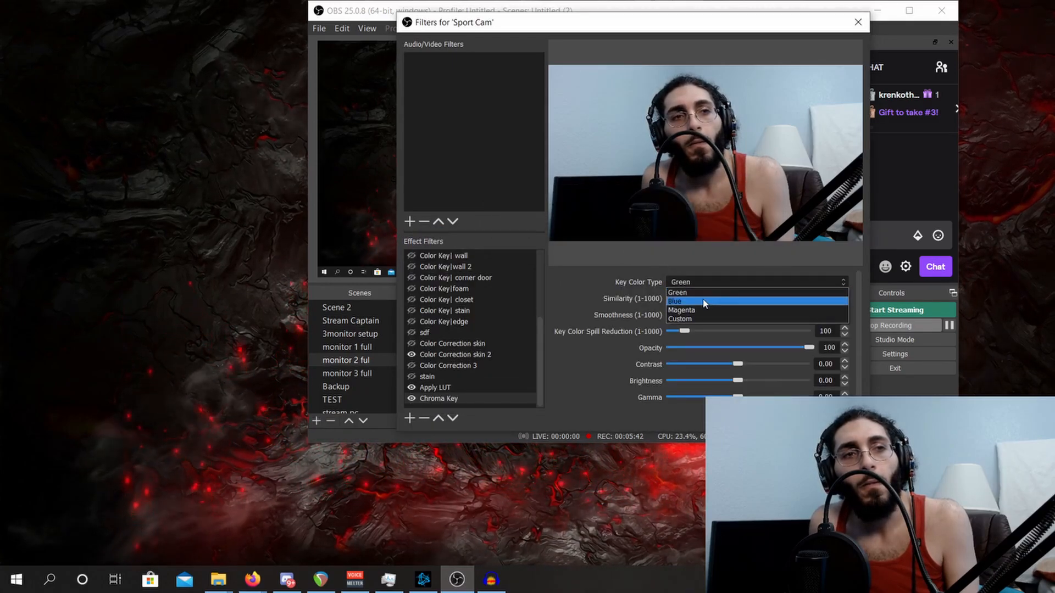
click(708, 301)
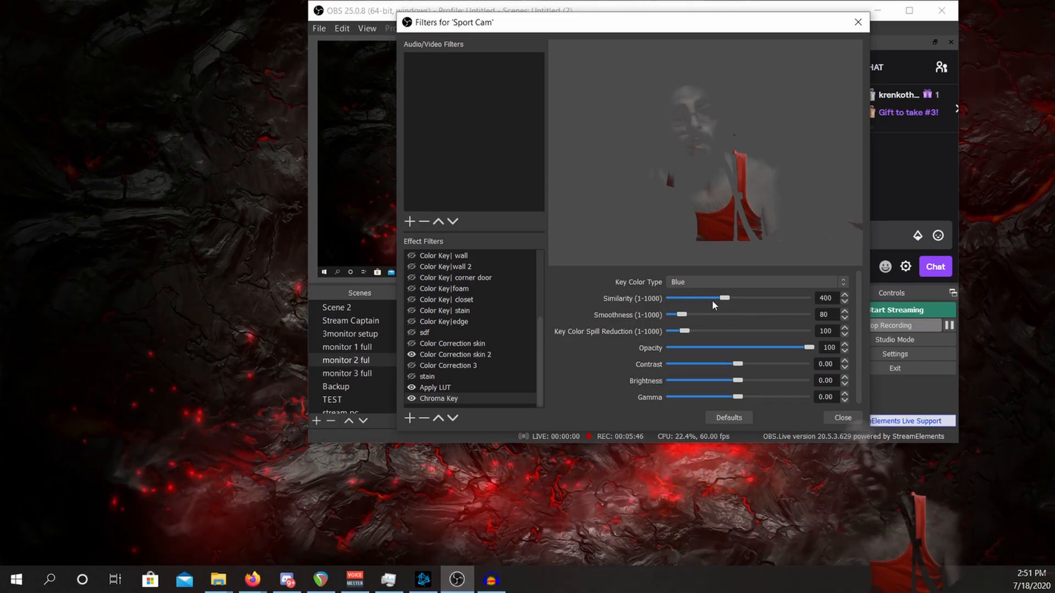
drag(726, 300, 715, 301)
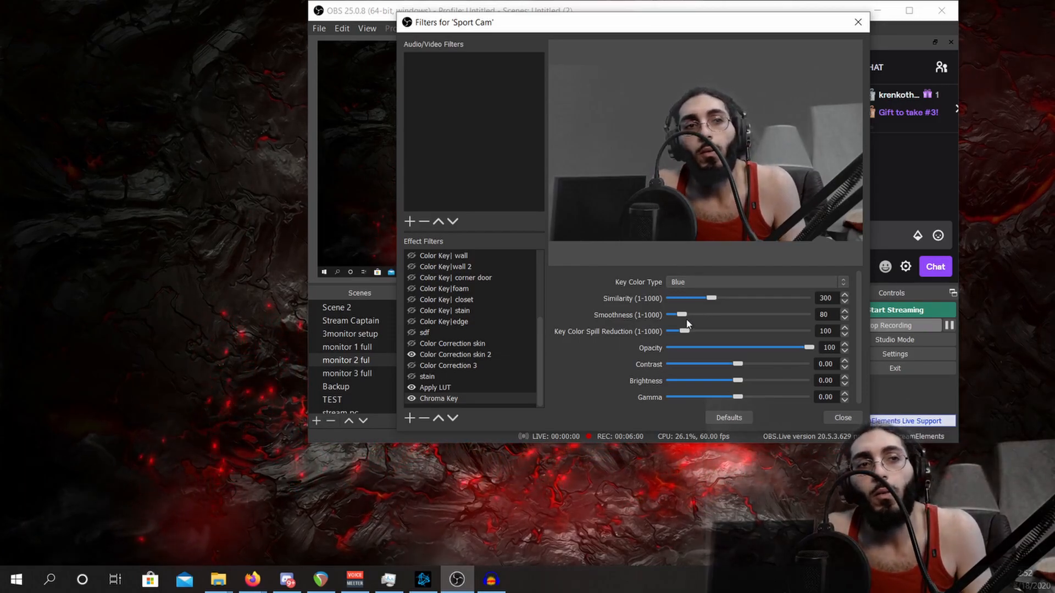
drag(681, 317, 684, 316)
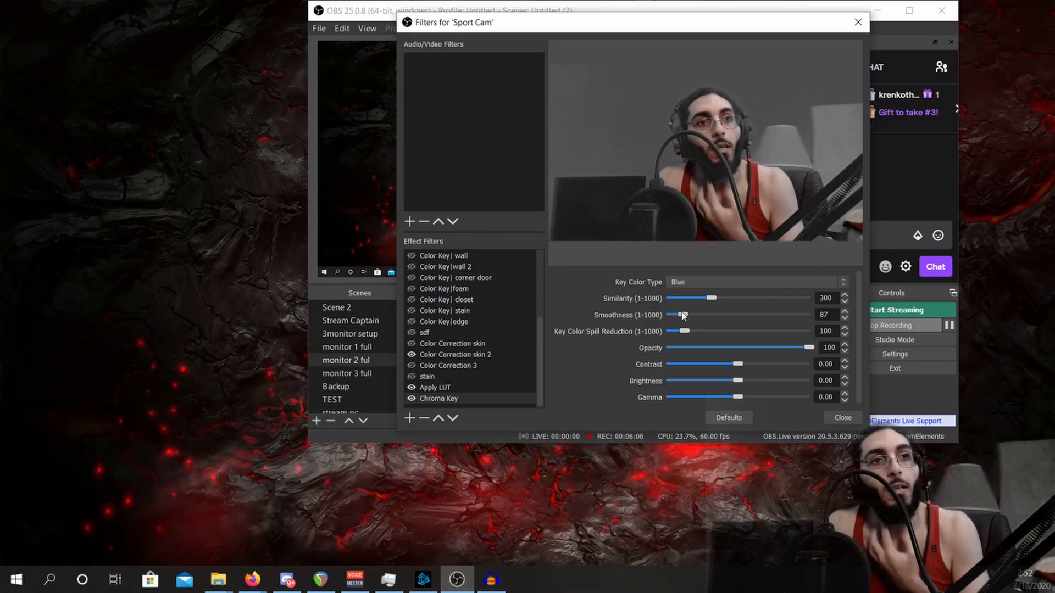
- Switch the Chroma Key to a custom color sampled from the light blue wall (#a6c0d2), with similarity 13
click(708, 281)
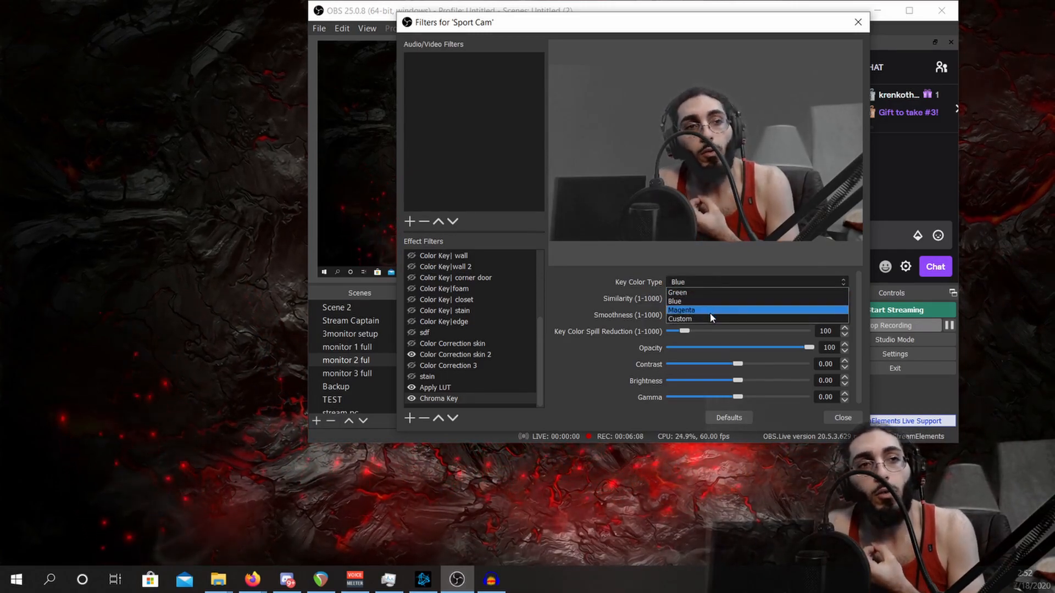
click(711, 316)
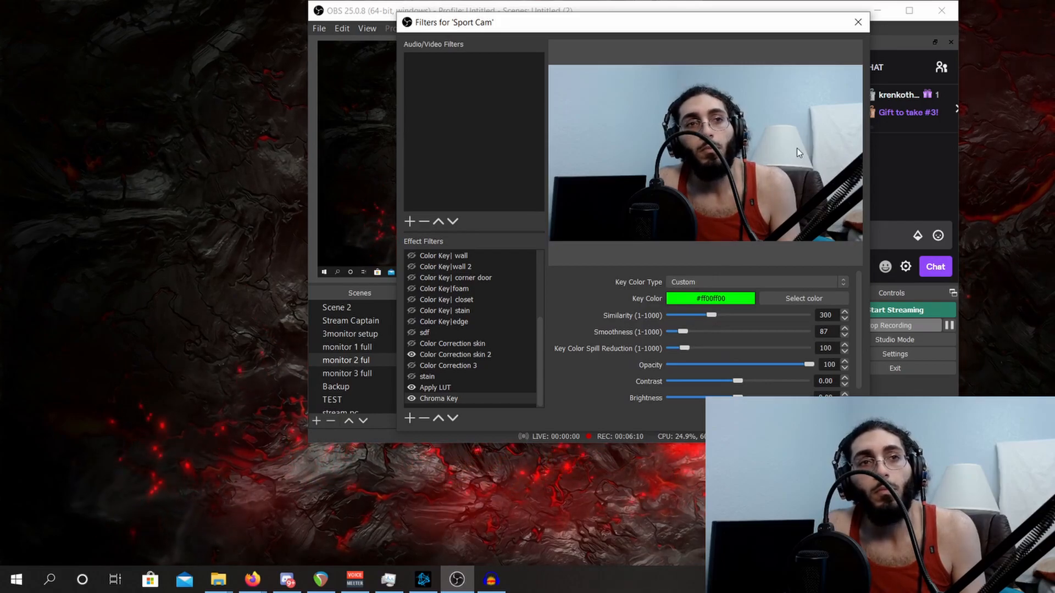
click(797, 298)
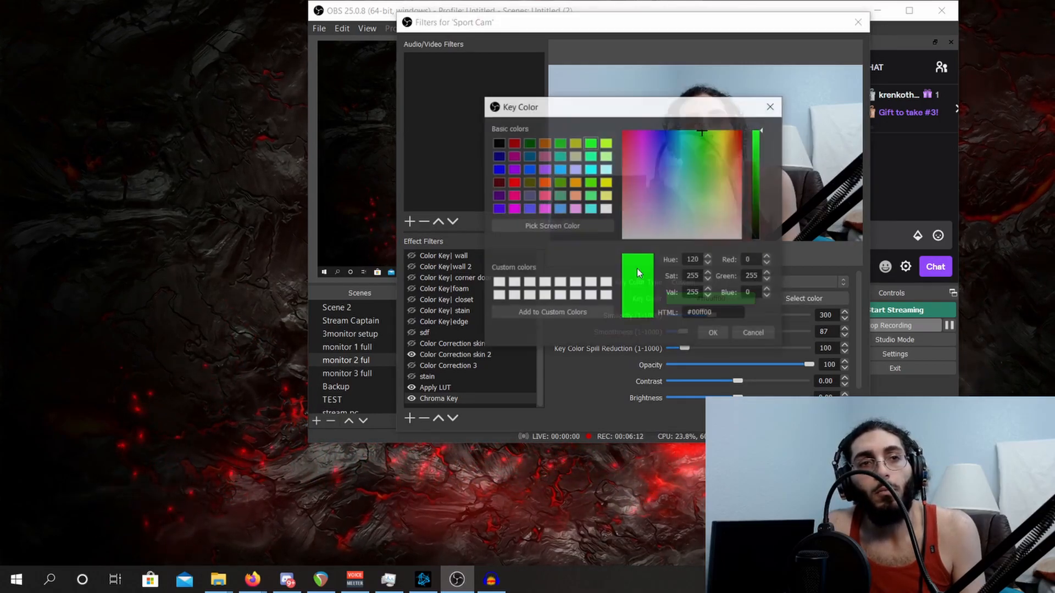
click(544, 227)
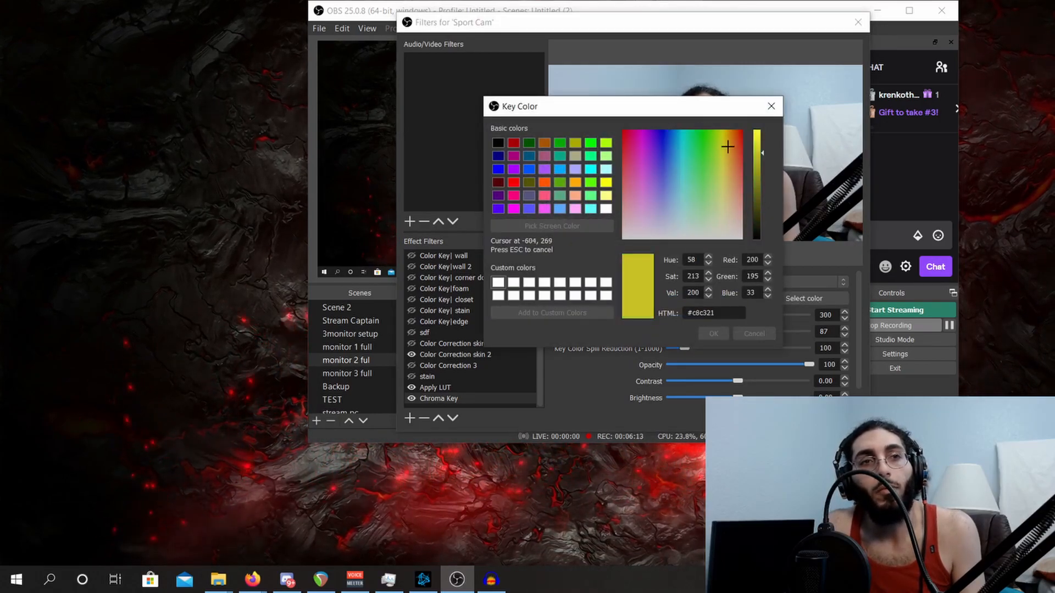
click(803, 122)
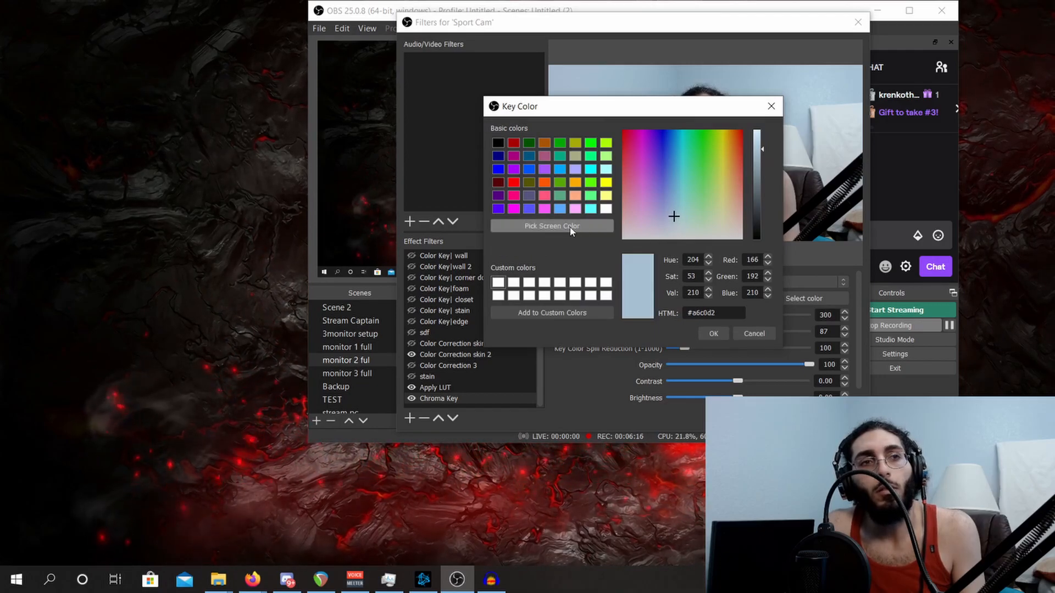
click(714, 333)
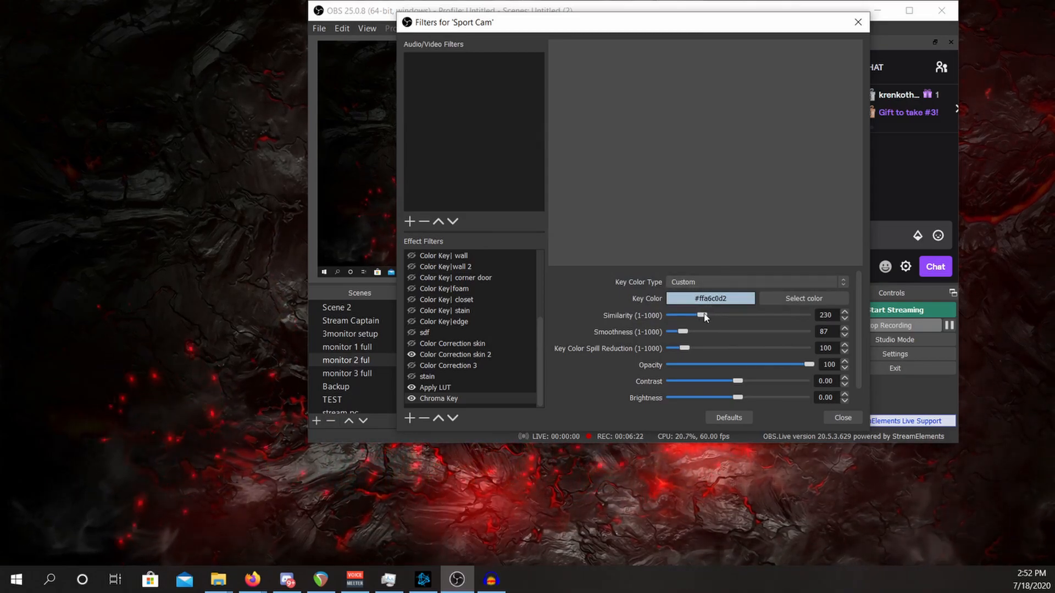
drag(700, 317, 676, 324)
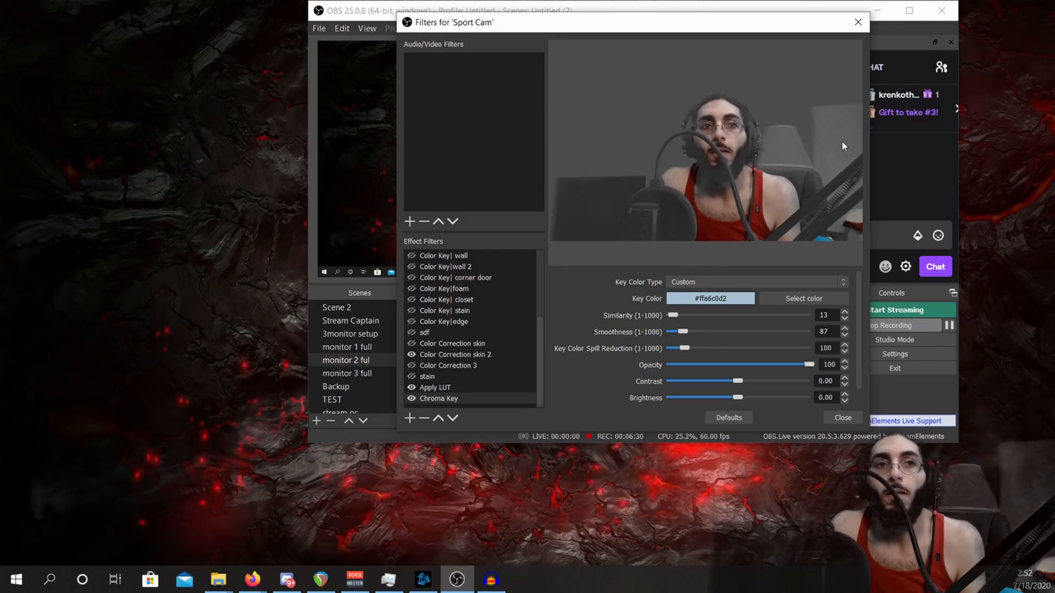
- Move the filters window aside and remove the Chroma Key filter just added to the Sport Cam source
drag(756, 23, 644, 25)
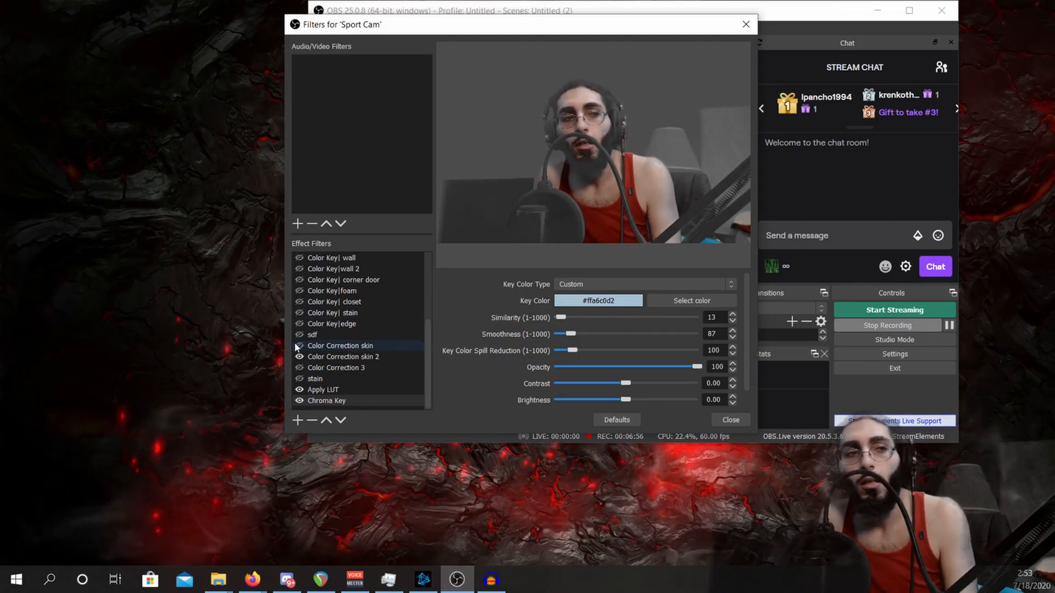
click(313, 420)
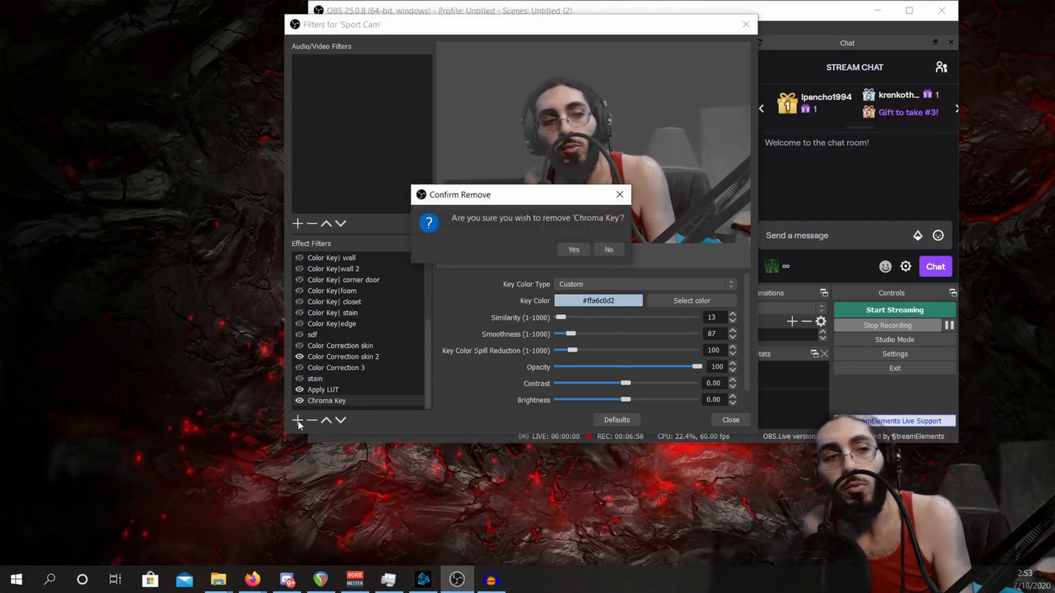
click(574, 251)
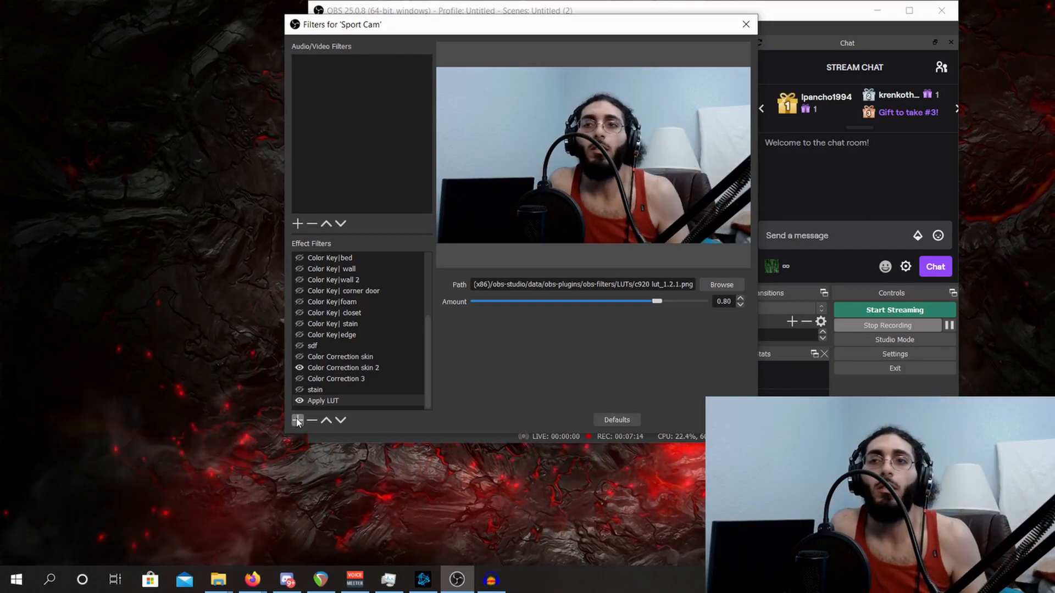
- Add a Luma Key effect filter under its suggested name, with Luma Max Smooth 0.38, Luma Min 0.00 and Luma Min Smooth 0.11
click(299, 424)
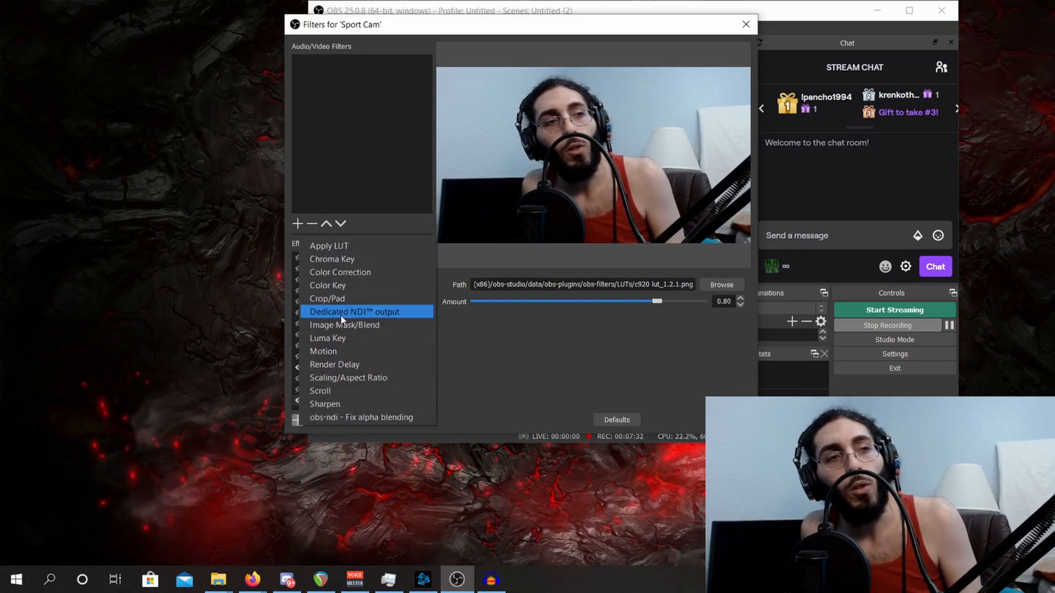
click(343, 340)
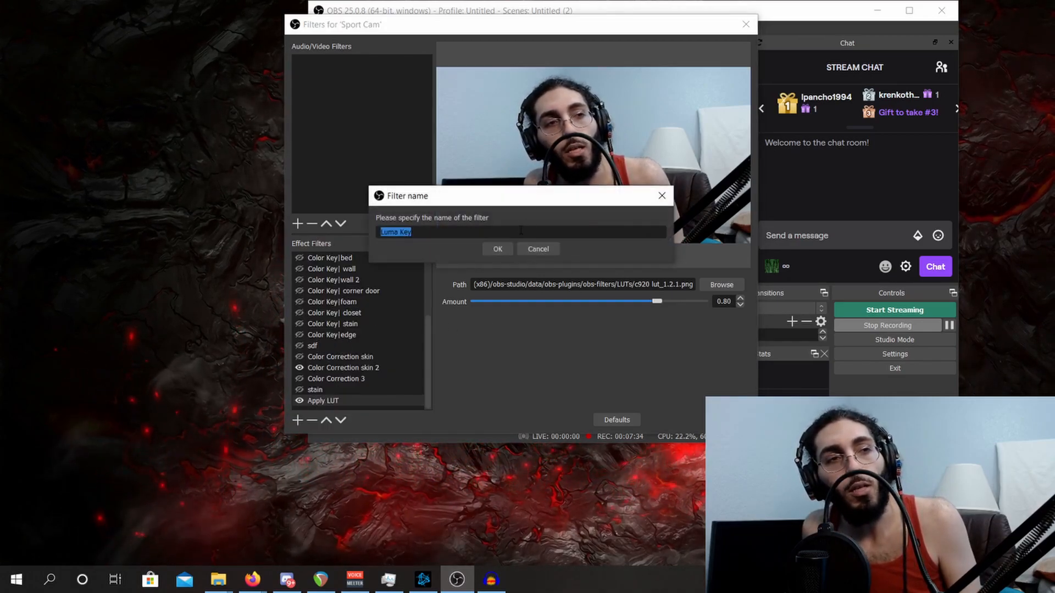
click(495, 247)
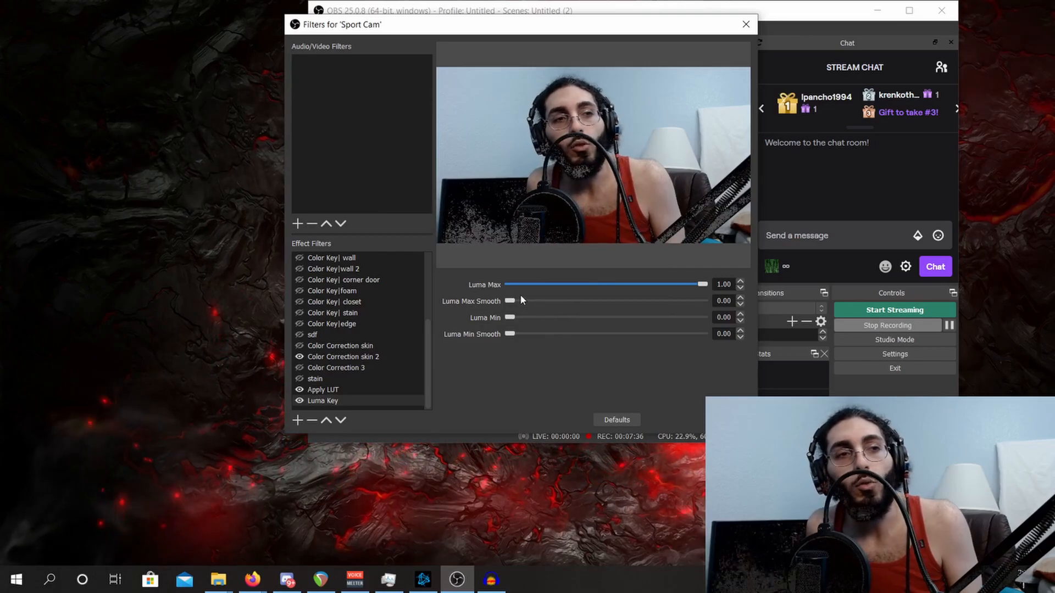
drag(512, 301, 538, 333)
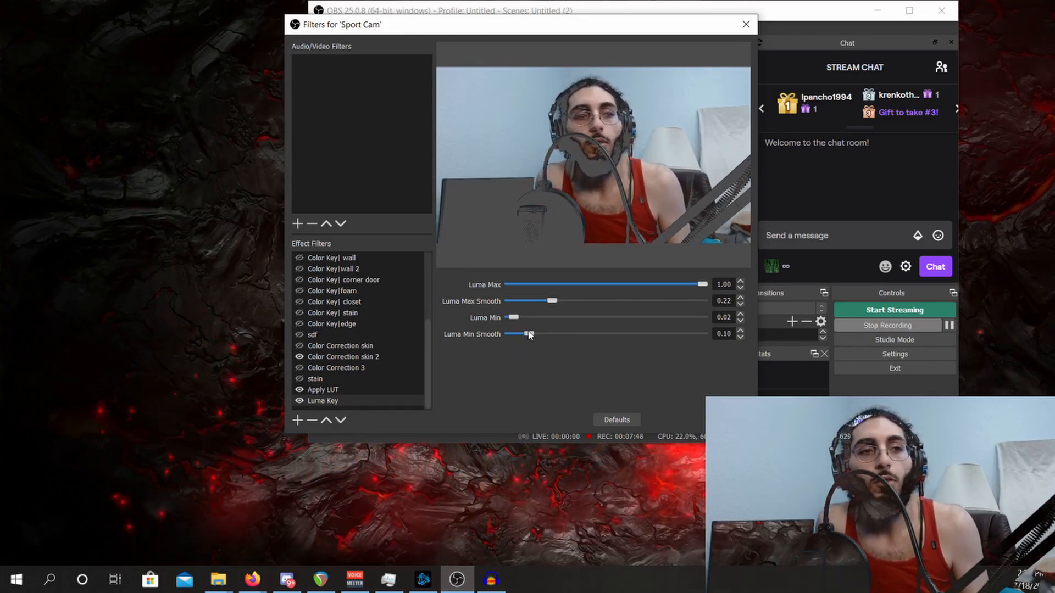
drag(531, 336, 544, 332)
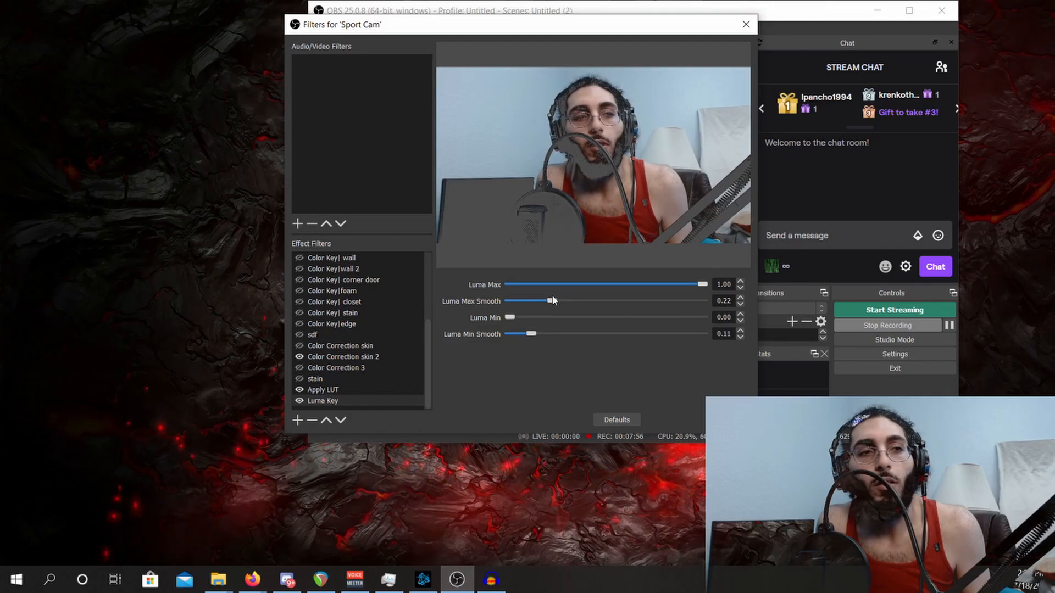
drag(551, 302, 579, 297)
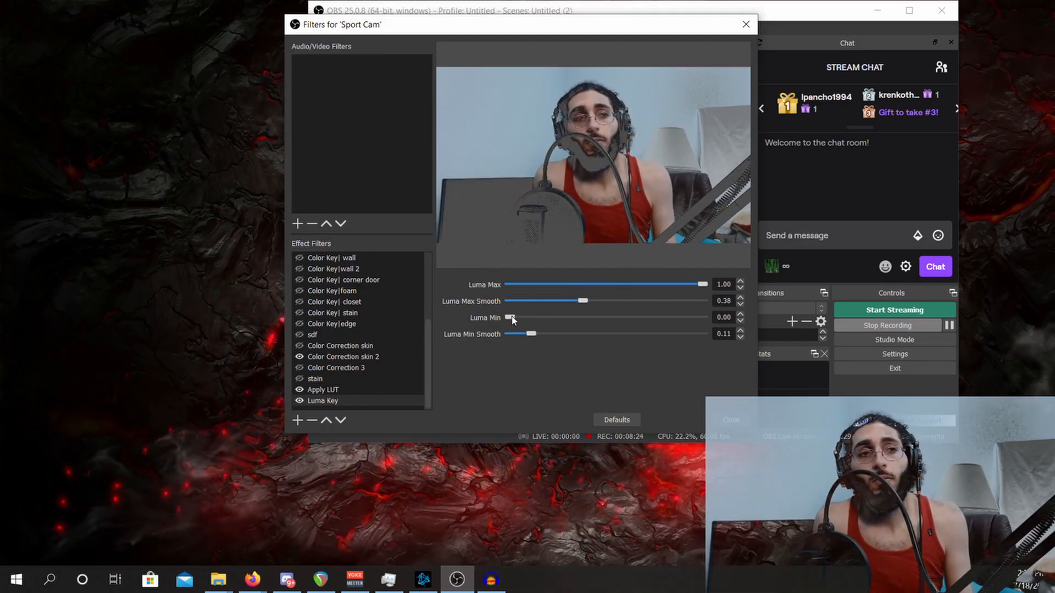
drag(512, 321, 543, 320)
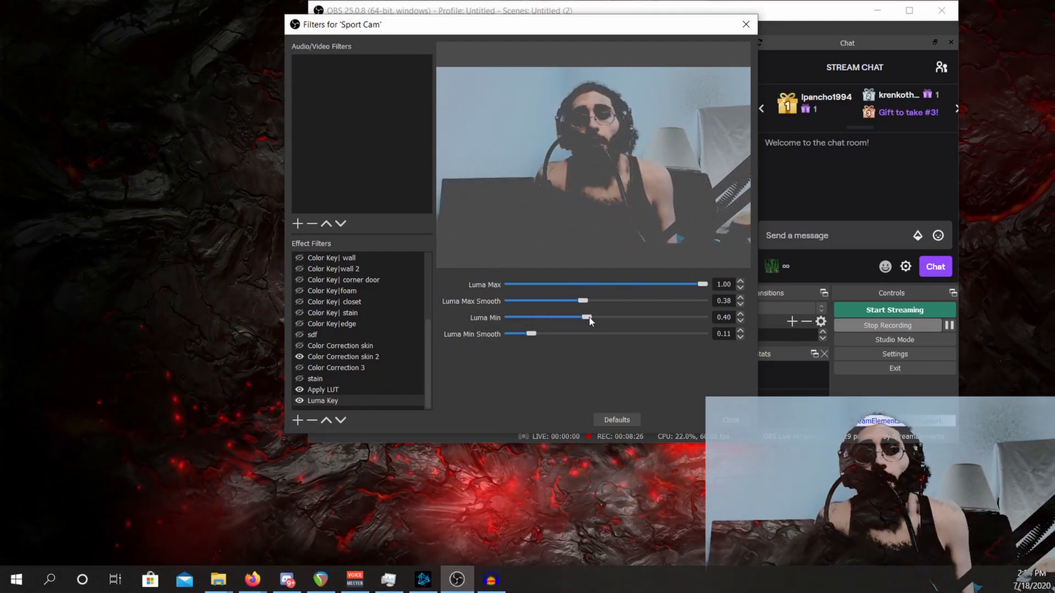
drag(589, 322, 469, 318)
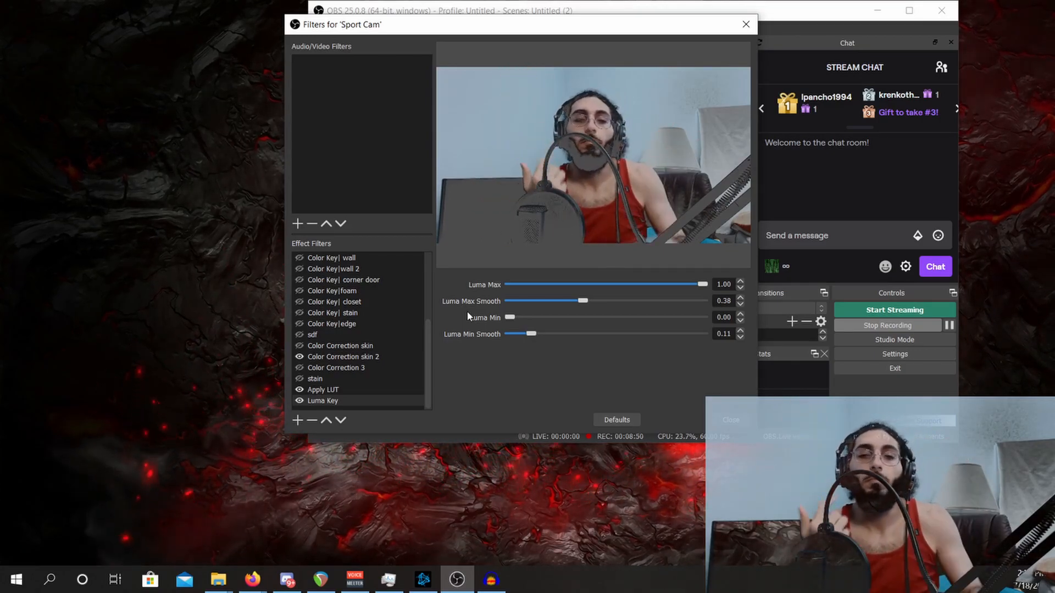
- Remove the Luma Key filter from the Sport Cam source
click(313, 422)
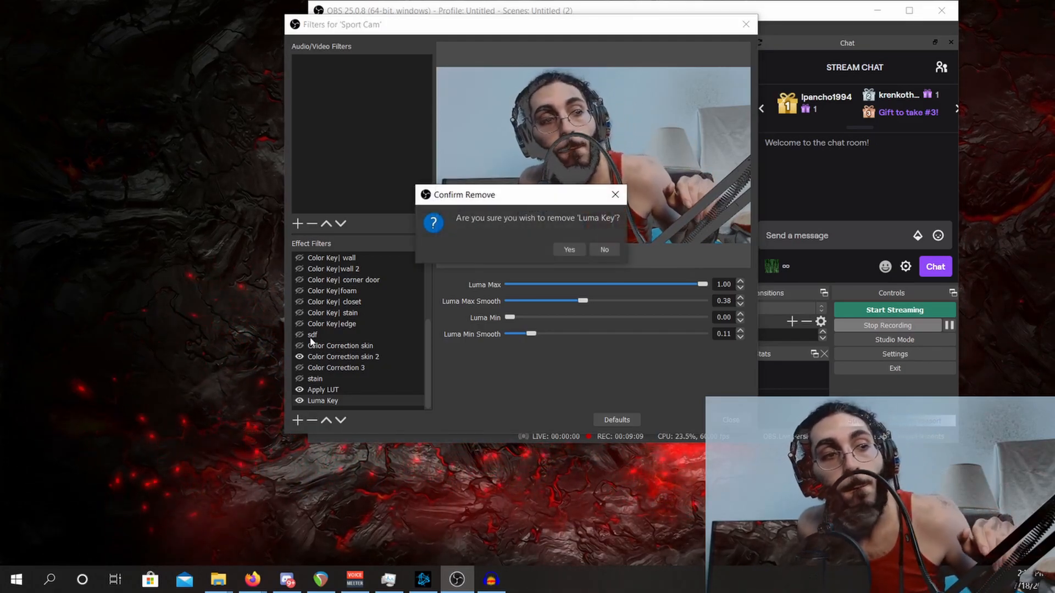
click(569, 249)
- Enable the existing Color Key2, Color Key3, bed, wall, wall 2, corner door, foam, closet and stain color key filters on the Sport Cam source
scroll(301, 264, up, 2)
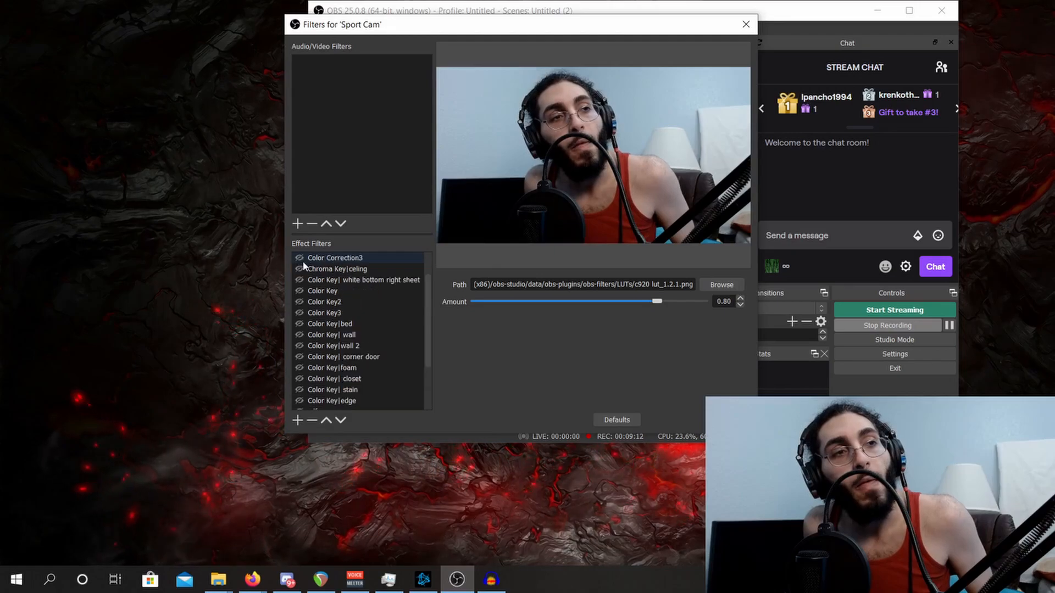
click(300, 302)
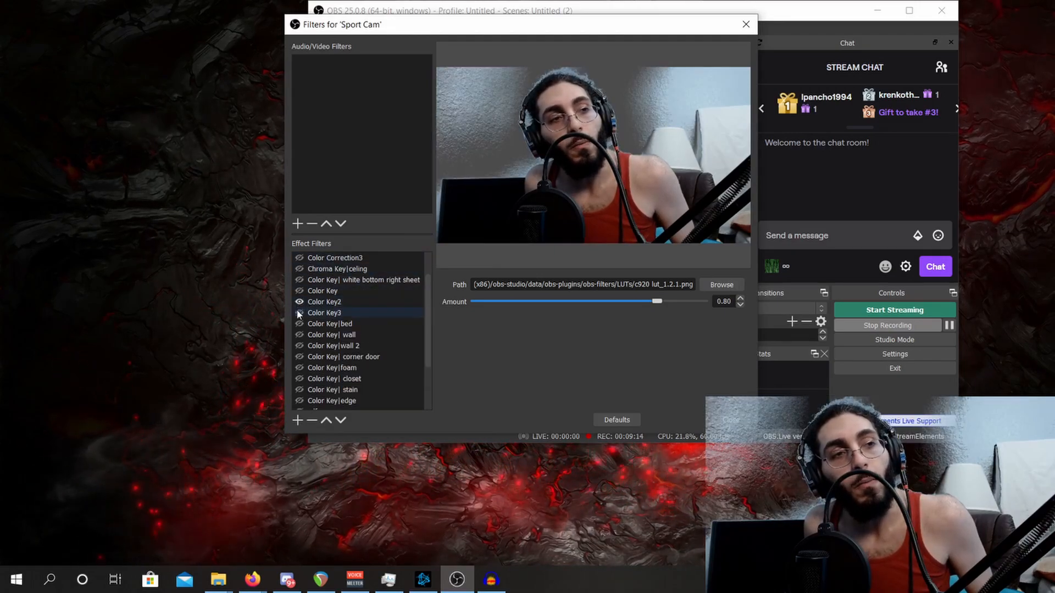
click(300, 313)
click(299, 324)
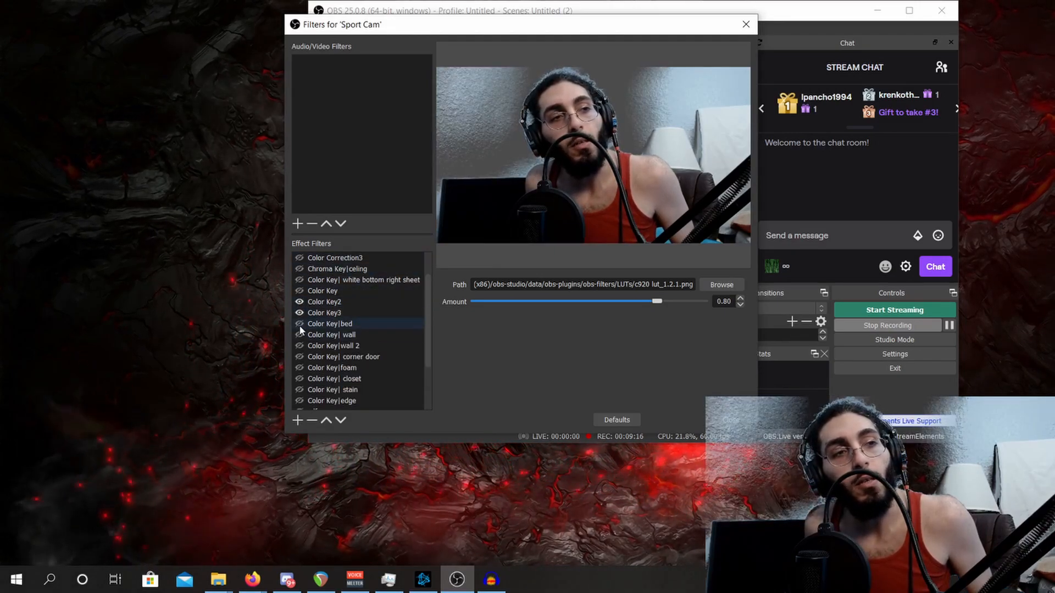
click(300, 335)
click(300, 346)
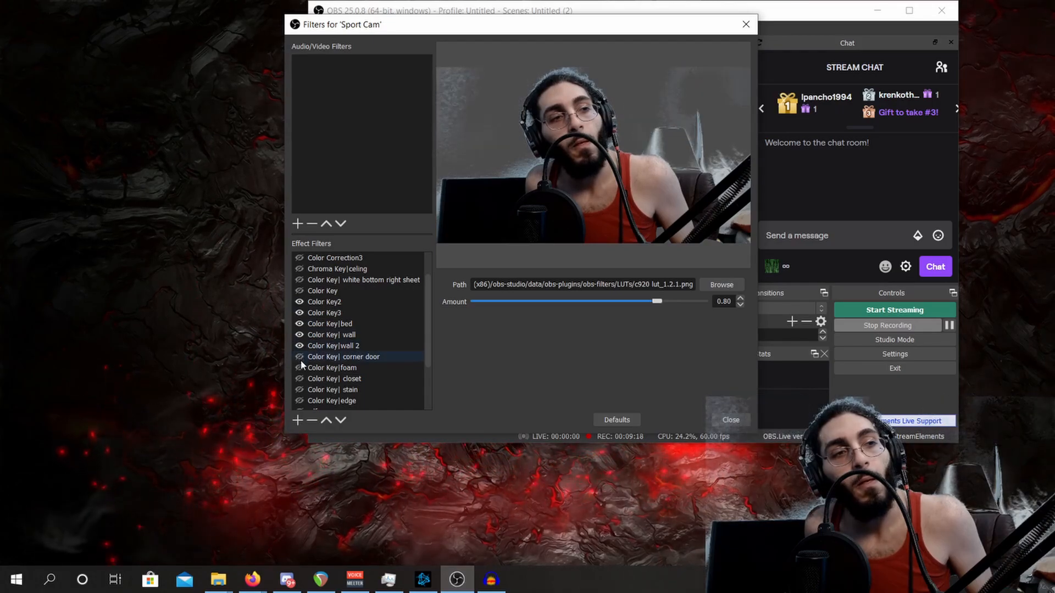
click(299, 357)
click(299, 367)
scroll(303, 357, down, 1)
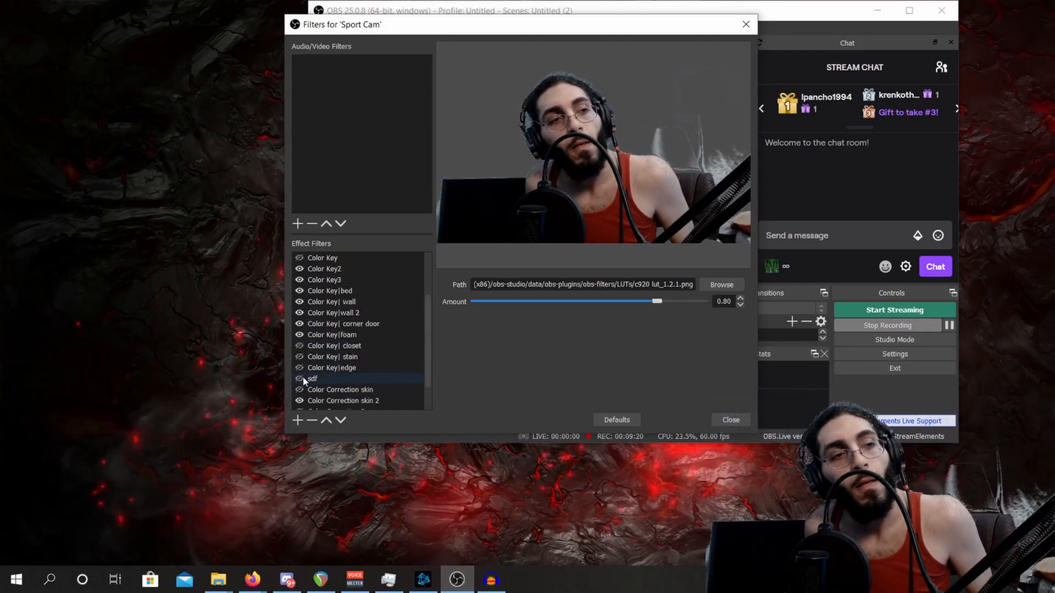
click(300, 346)
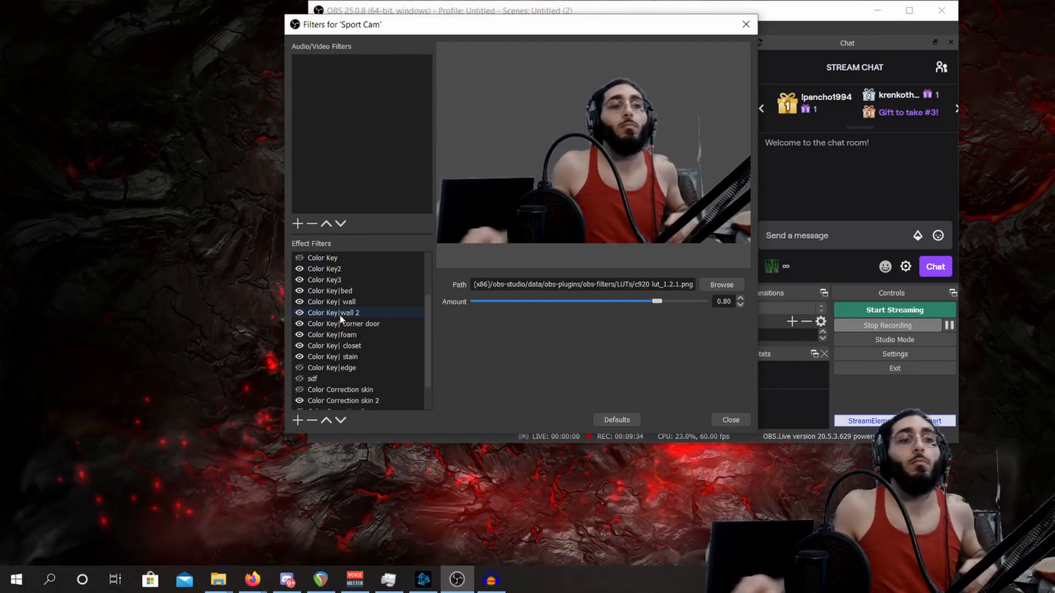
- Disable the Color Key2, Color Key3, bed, wall, wall 2, corner door, foam, closet and stain color key filters on the Sport Cam source
scroll(336, 324, up, 1)
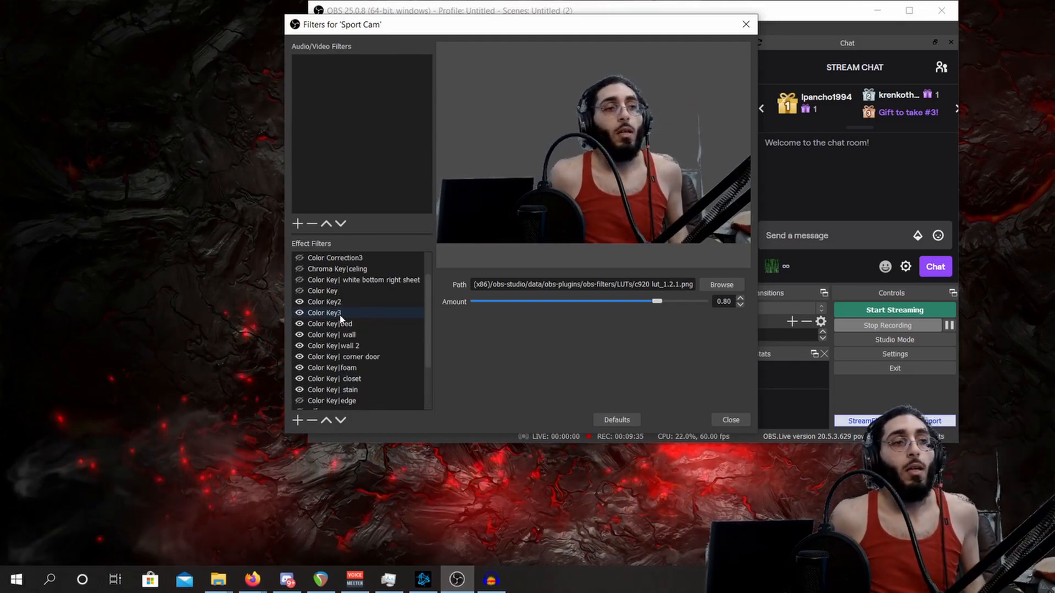
click(299, 302)
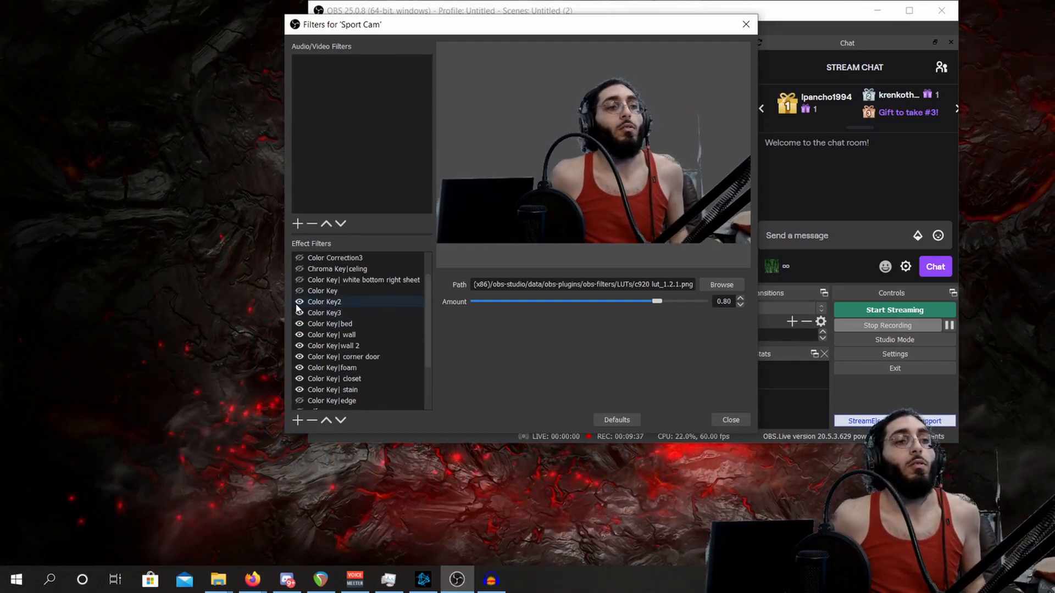
click(299, 334)
click(300, 346)
click(299, 356)
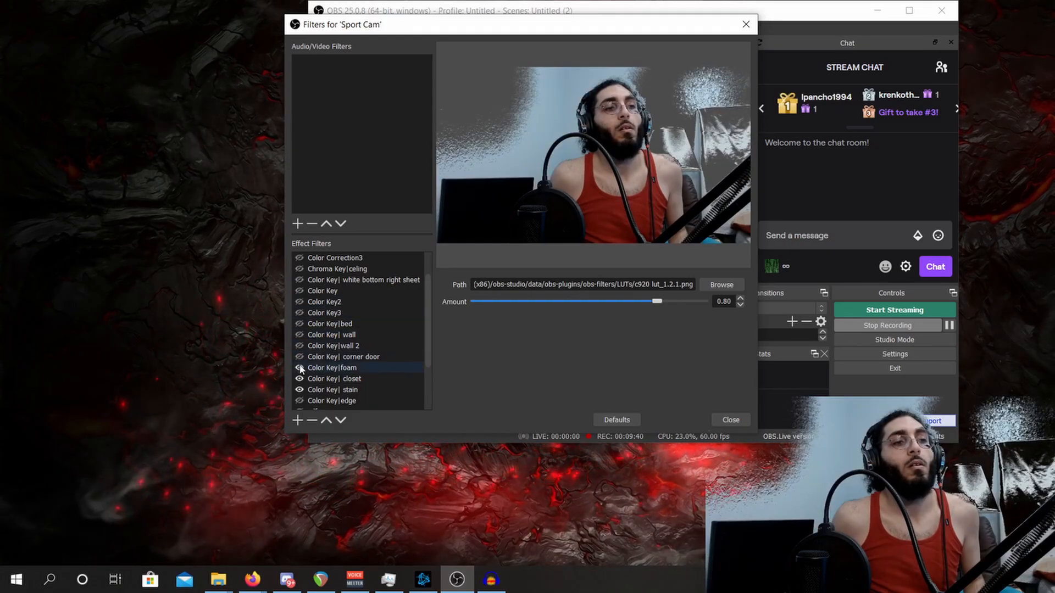
click(300, 368)
click(299, 378)
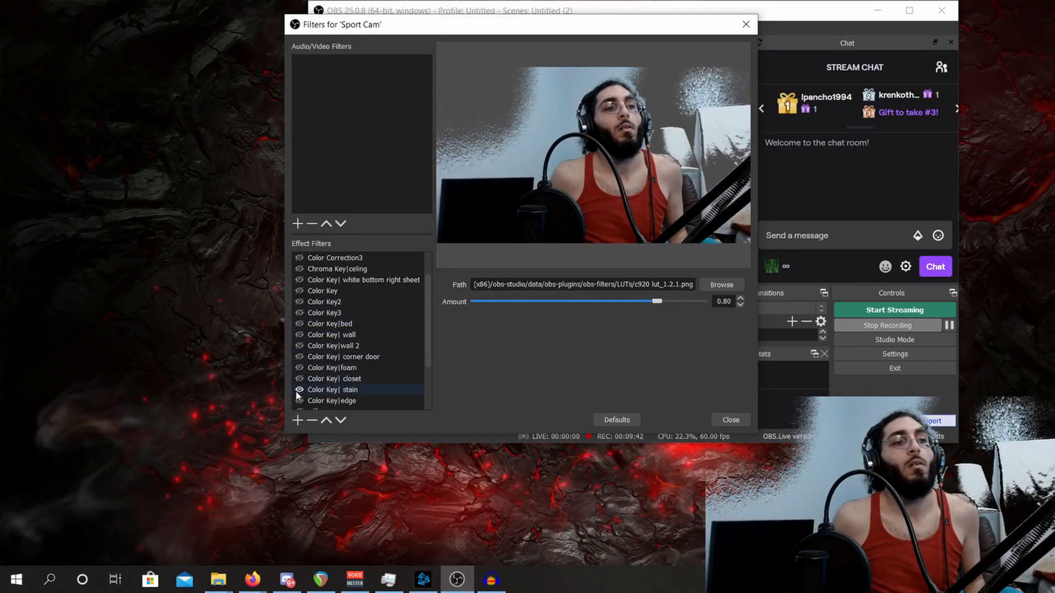
click(299, 389)
- Add a Chroma Key effect filter under its suggested name to the Sport Cam source
scroll(311, 391, down, 2)
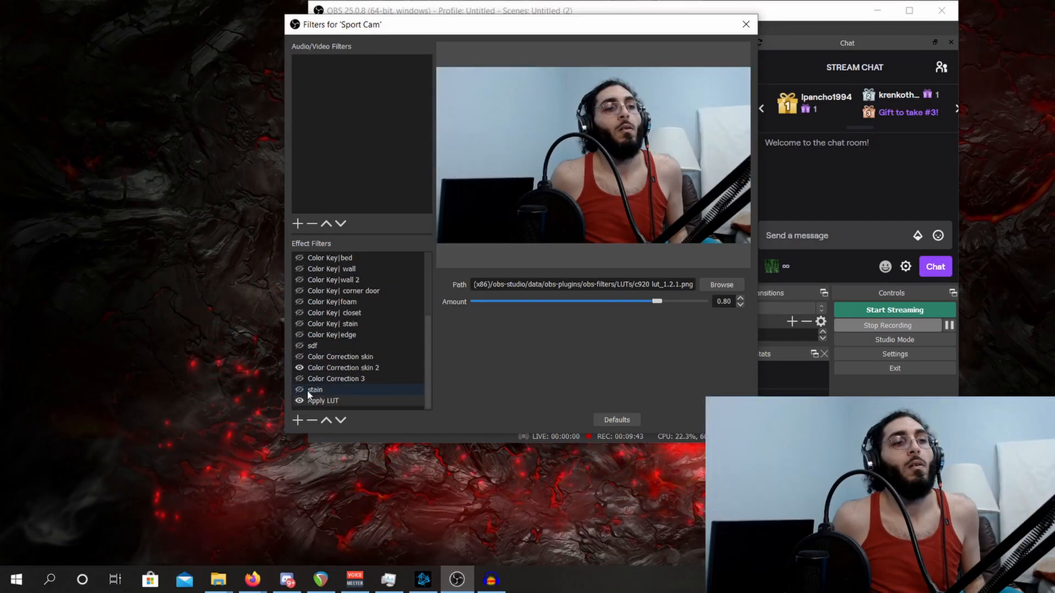
click(297, 420)
click(420, 266)
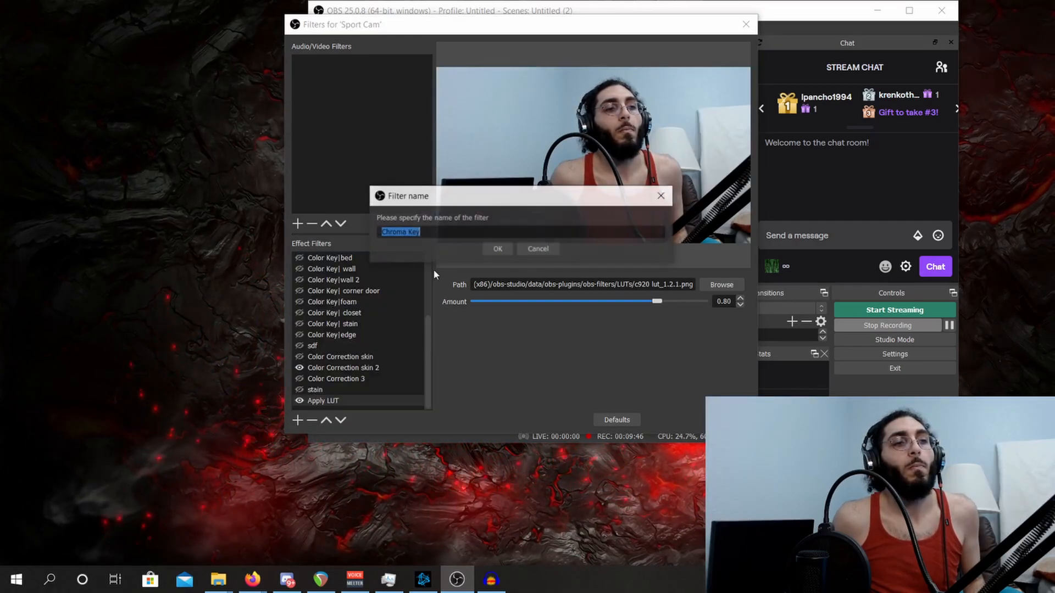
click(497, 249)
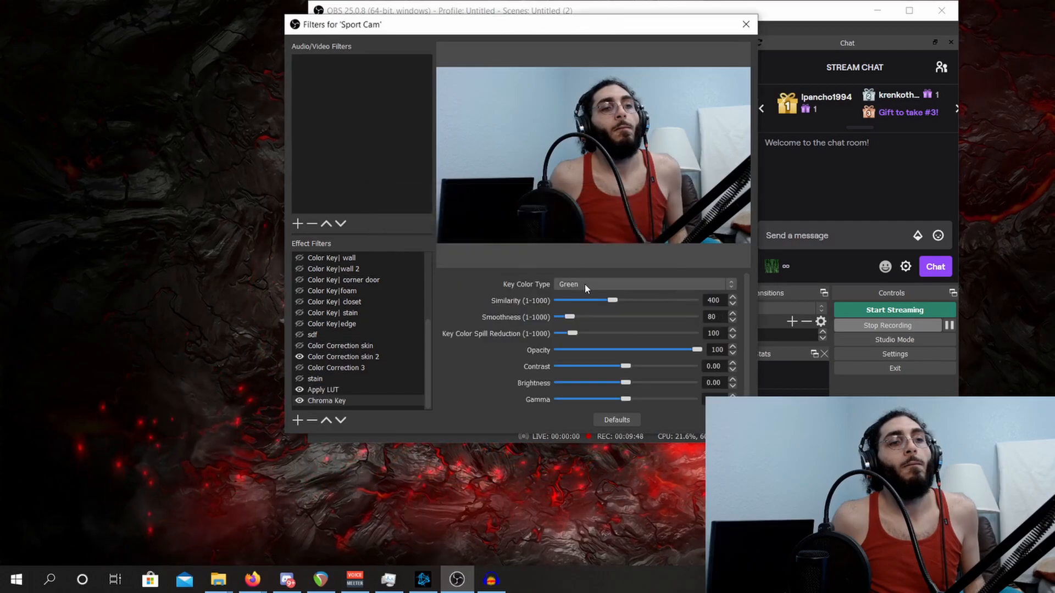
- Try a custom chroma key color picked from the wall in the preview, #a8c3d5, with Similarity set to 1
click(582, 284)
click(586, 320)
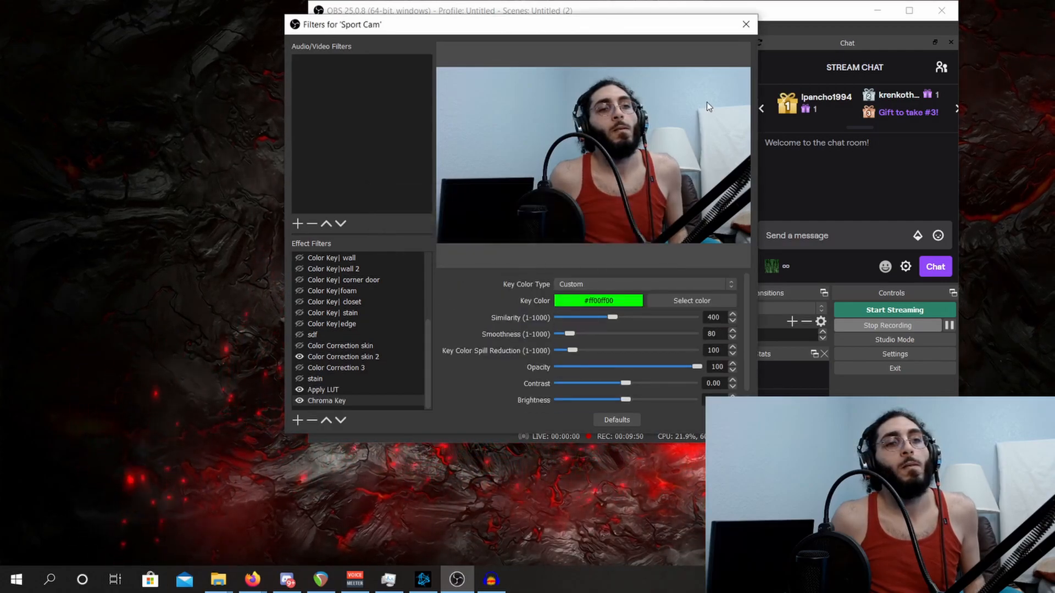
click(664, 304)
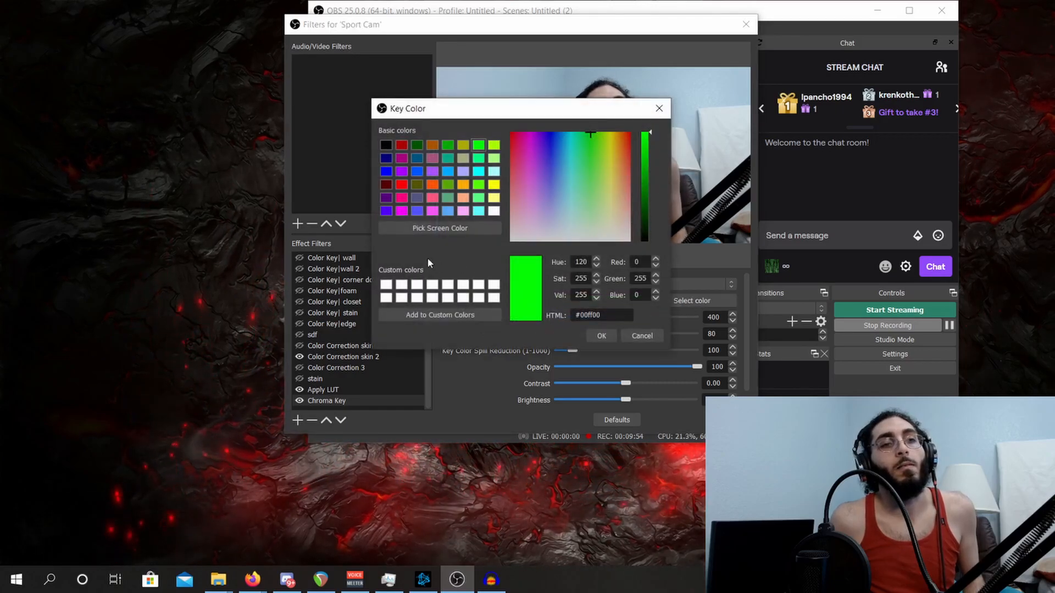
click(434, 228)
click(690, 121)
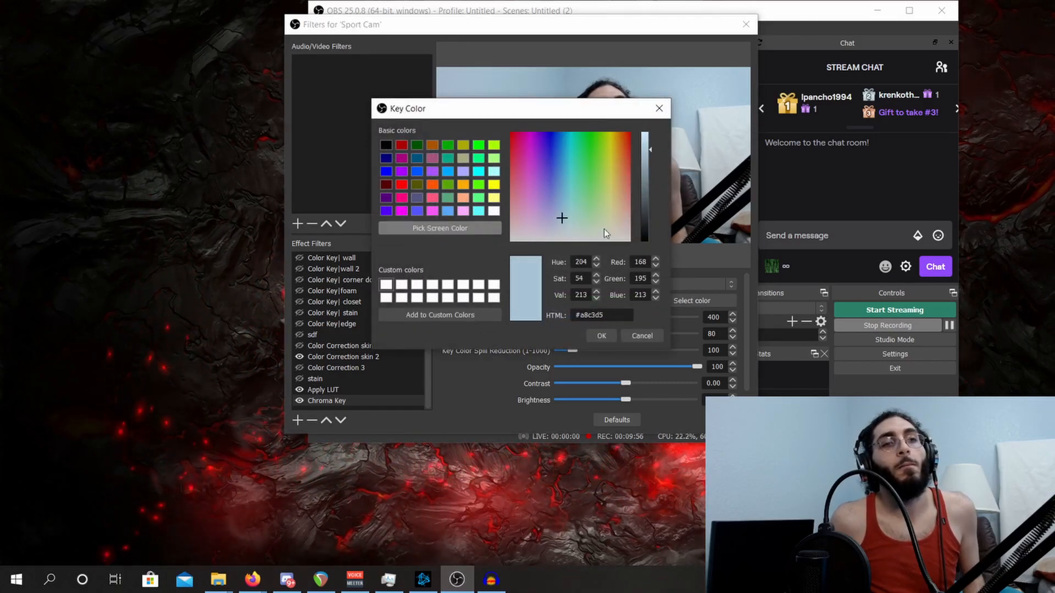
click(602, 336)
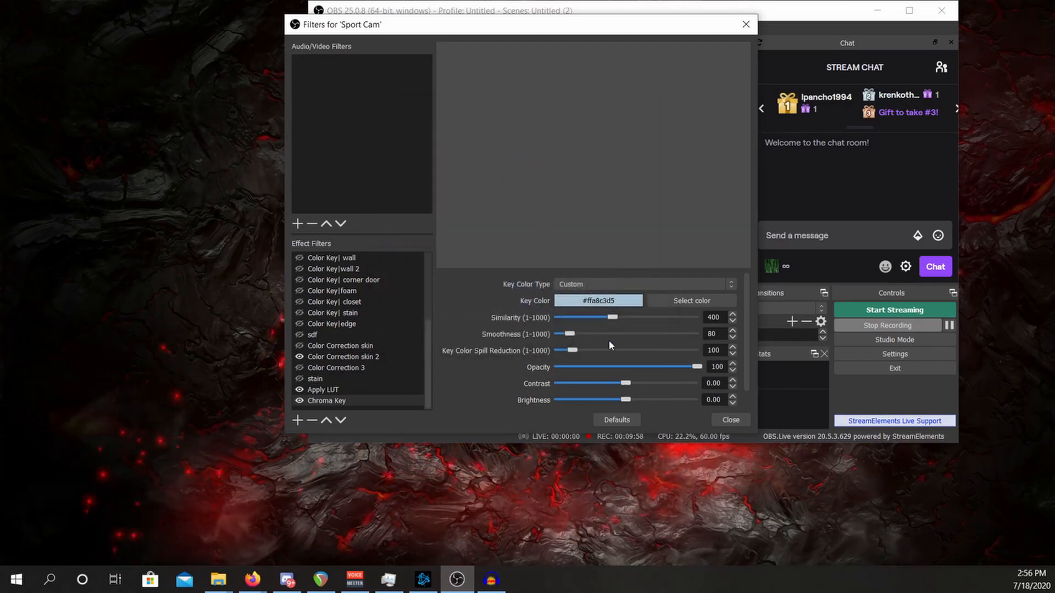
drag(584, 323, 560, 324)
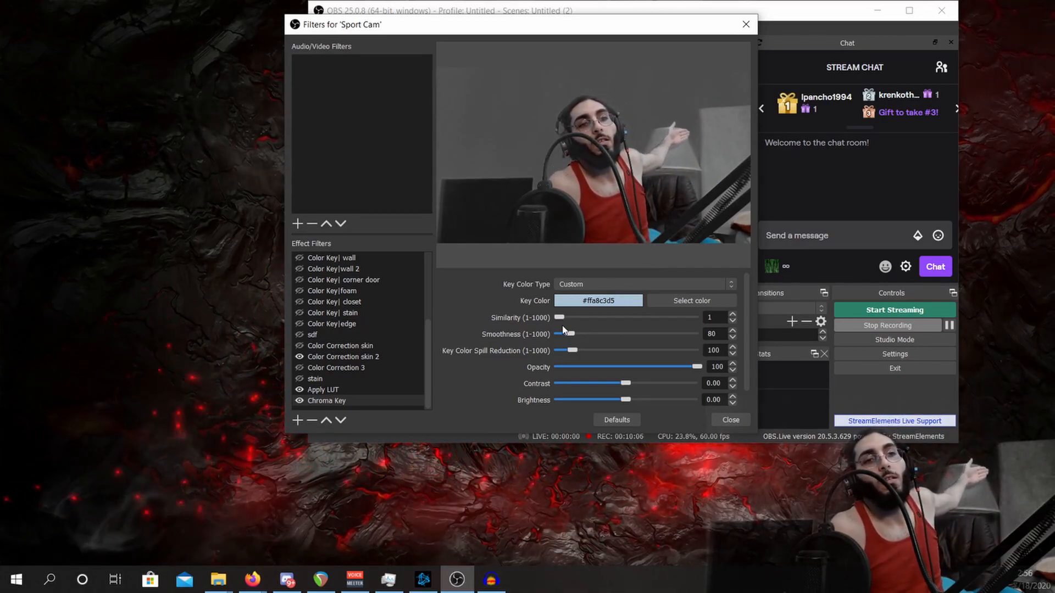
- Set the Chroma Key's key color type to Blue with Similarity 308, and close the Sport Cam filters
click(588, 281)
click(596, 304)
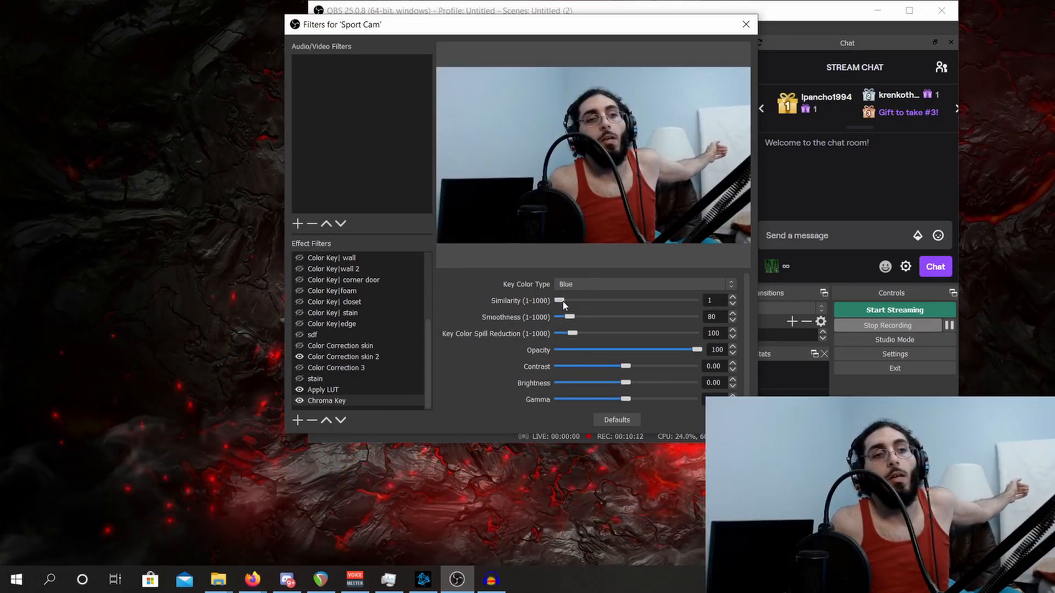
drag(563, 306, 604, 308)
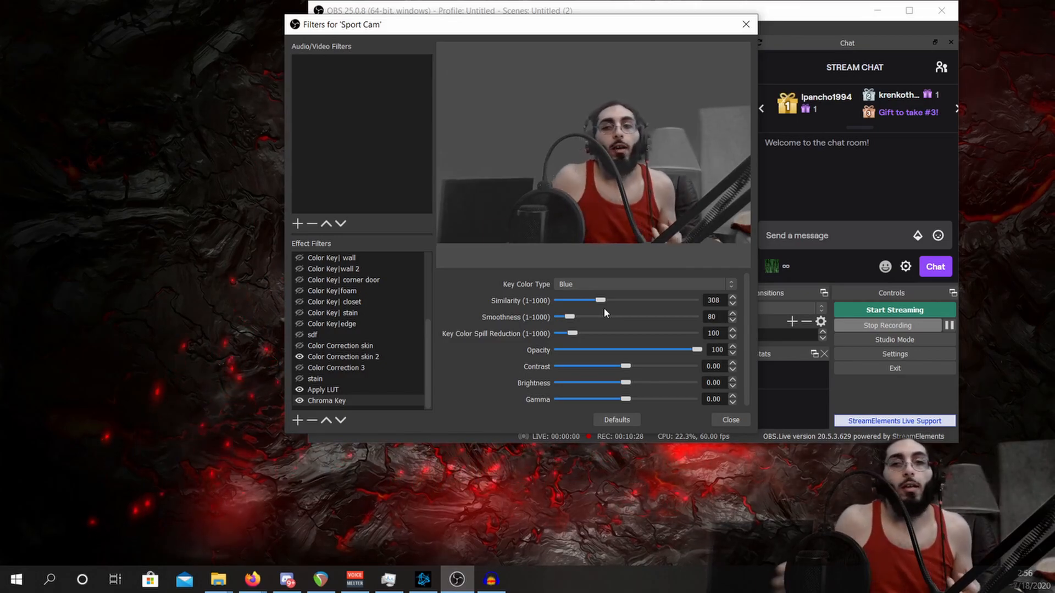
click(729, 421)
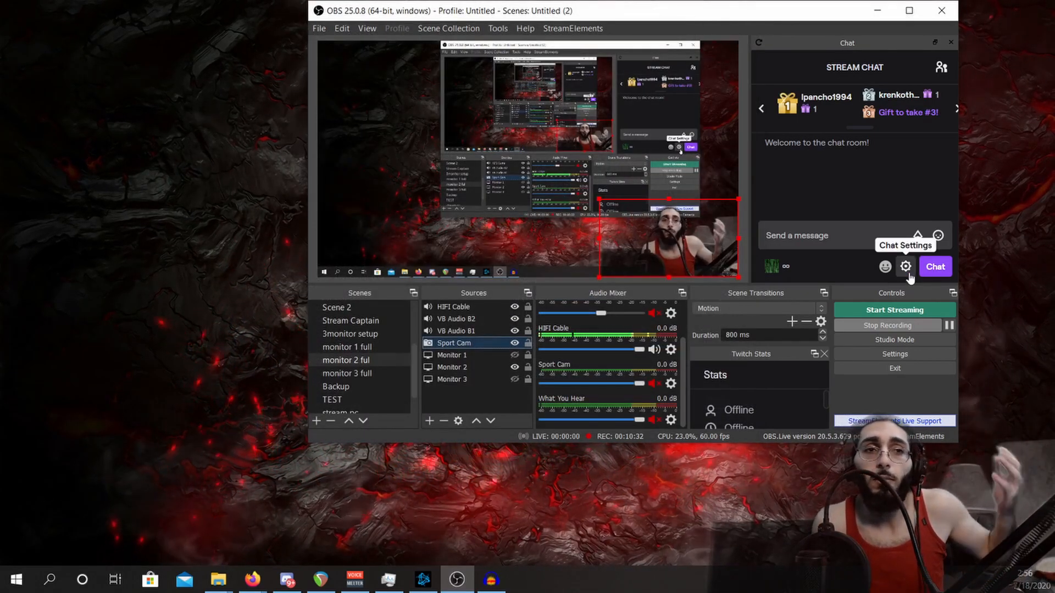